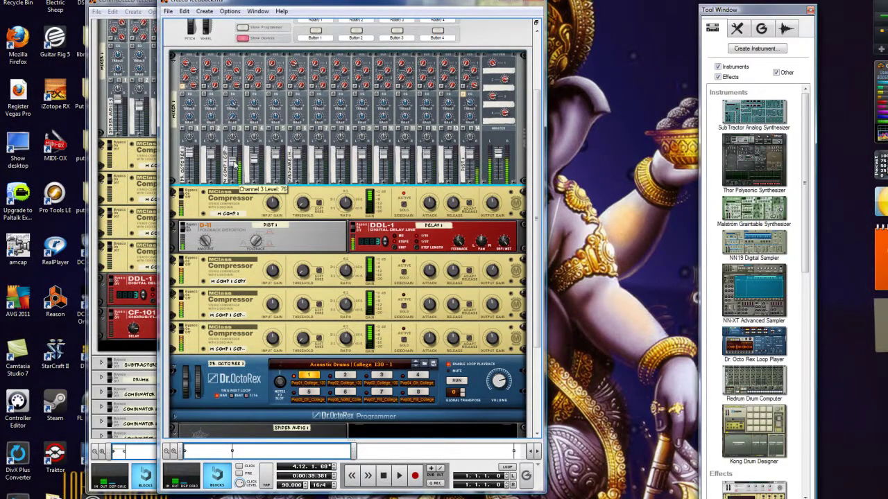
Select the DDL-1 delay, then close the crazed feedback song and discard its changes
click(460, 249)
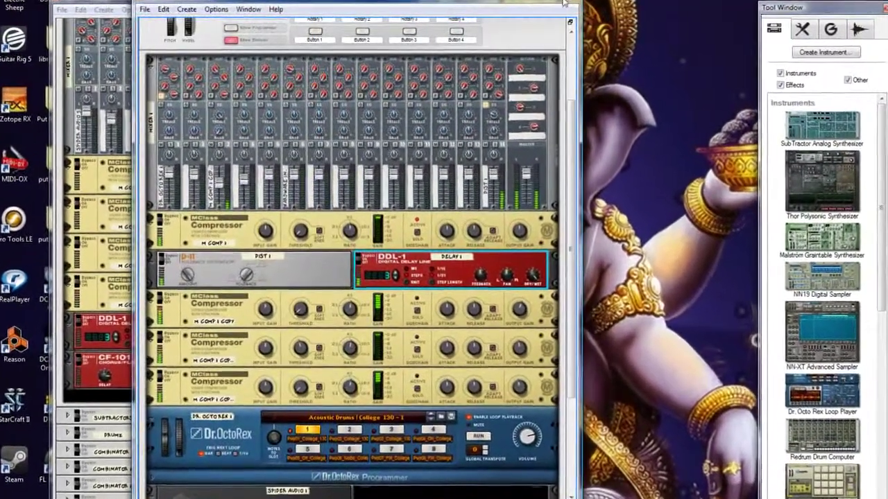
key(ctrl+w)
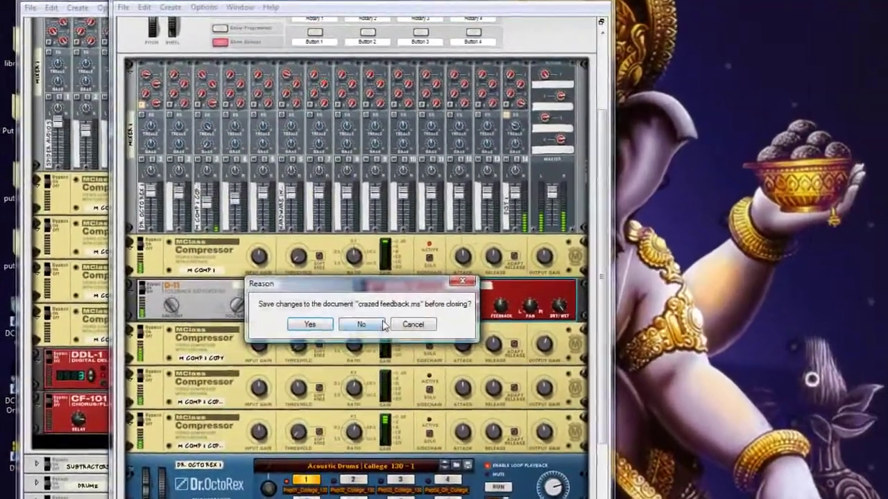
click(380, 324)
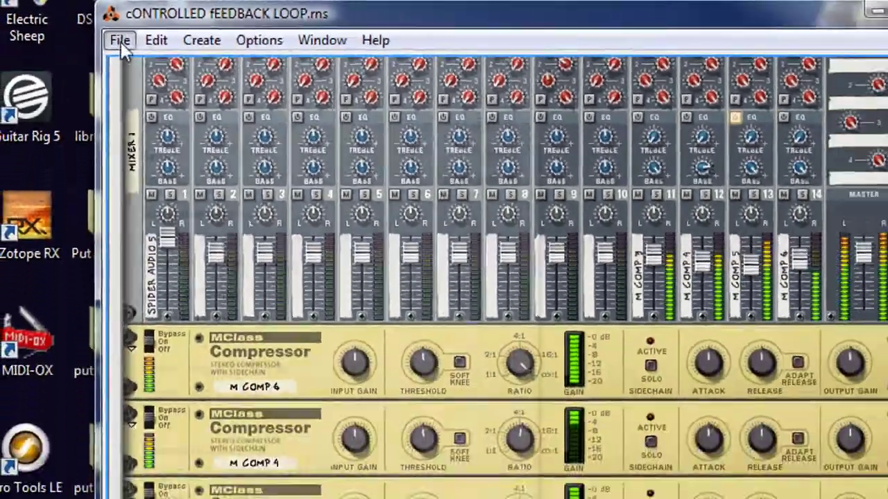
Arrange the fed back 3 zed back and Controlled Feedback Loop song windows across the screen
click(160, 62)
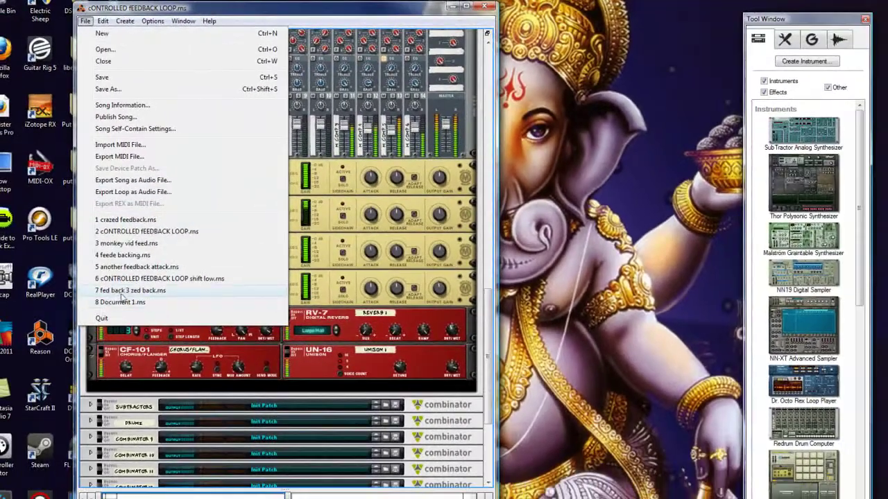
click(86, 21)
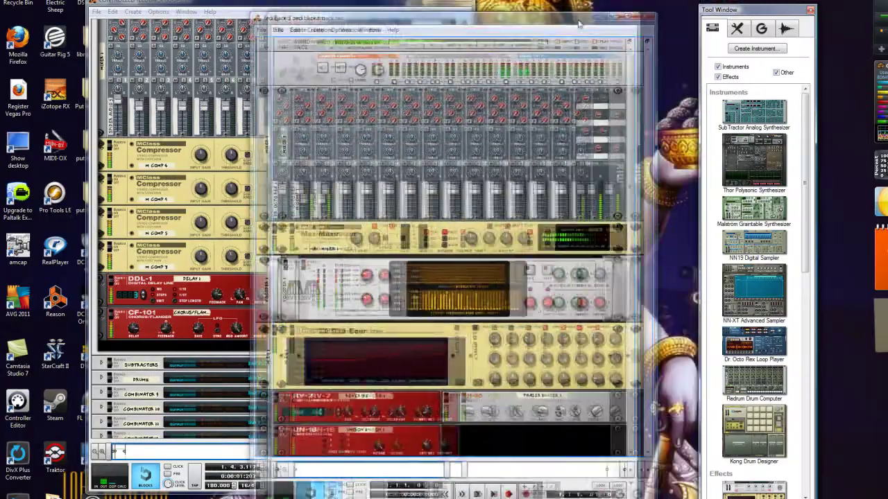
mouse_move(590, 9)
mouse_down()
mouse_move(353, 9)
mouse_move(574, 5)
mouse_up()
click(417, 5)
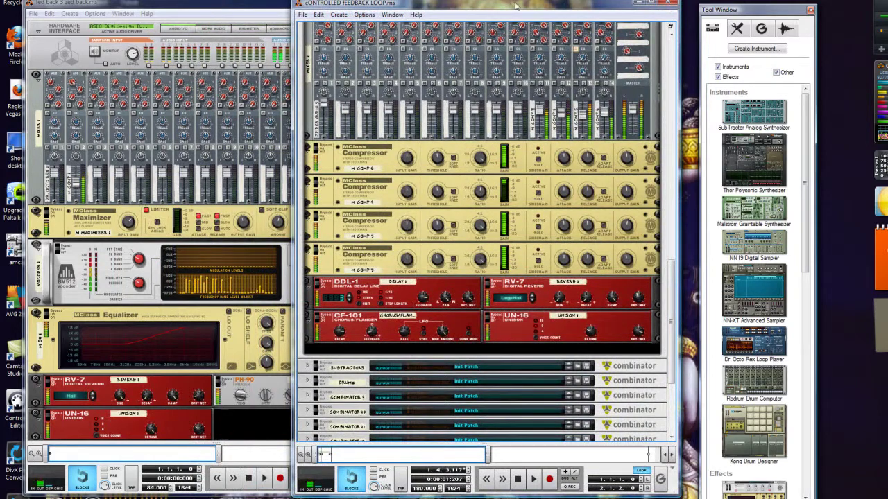
drag(515, 6, 671, 0)
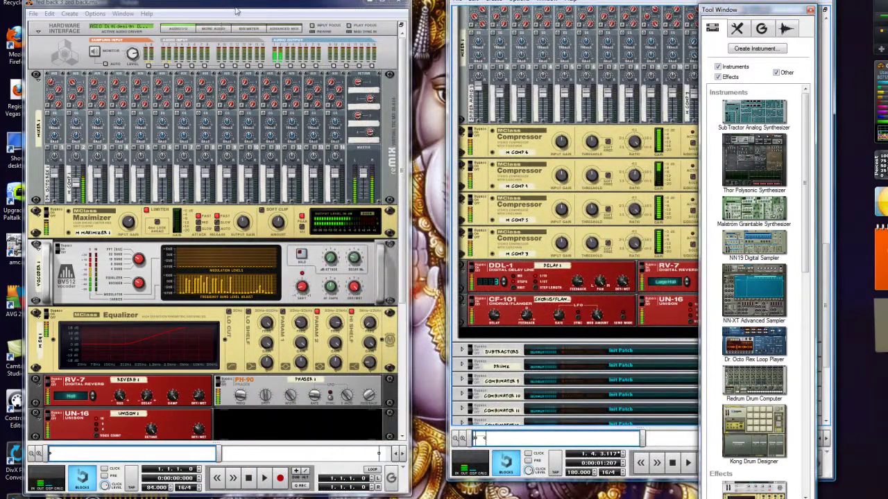
drag(236, 11, 238, 5)
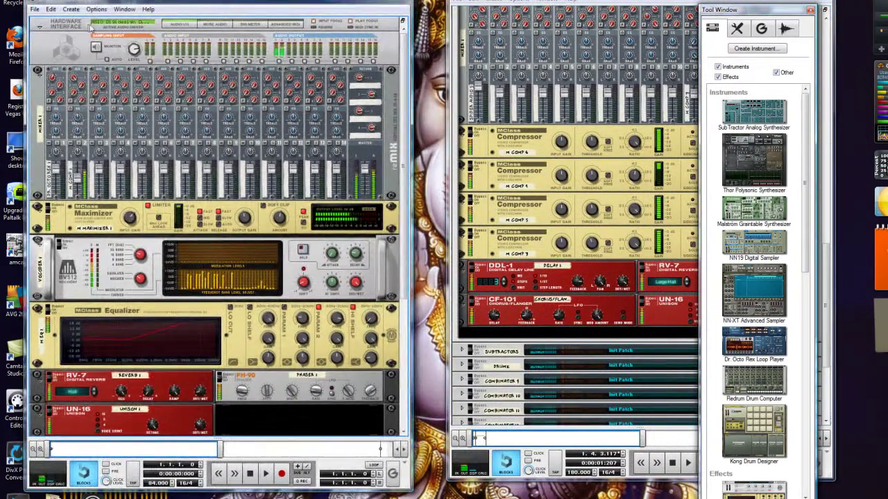
Open another feedback attack.rns from the recent songs list and move its window aside
click(35, 9)
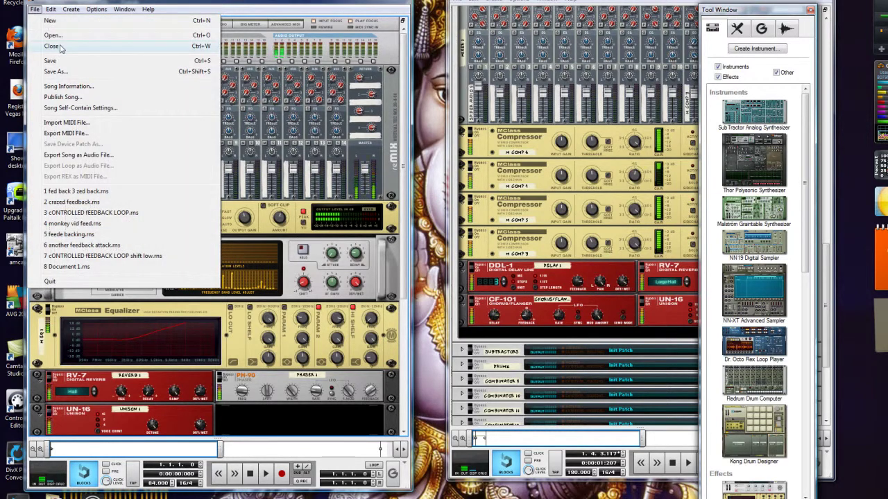
click(90, 246)
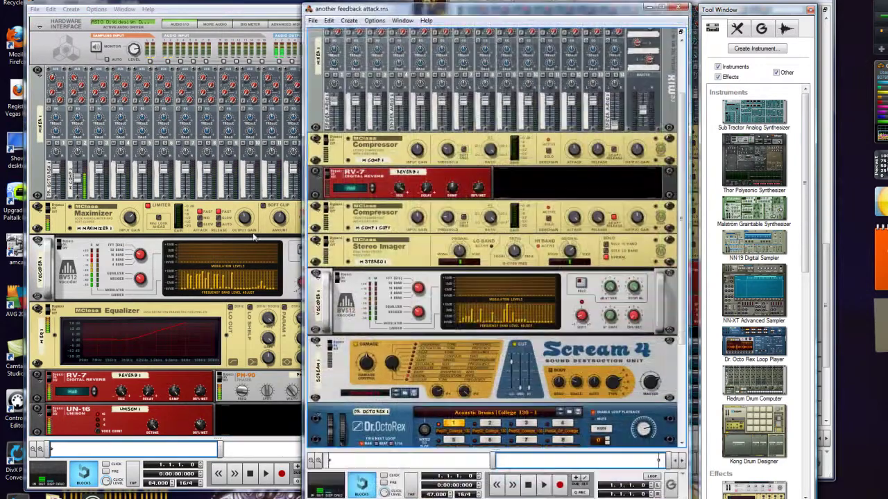
drag(450, 11, 191, 1)
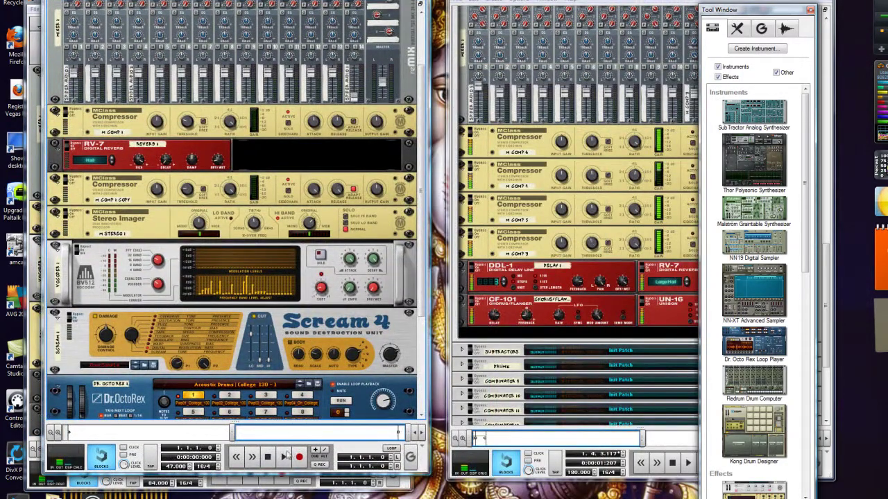
drag(634, 3, 610, 7)
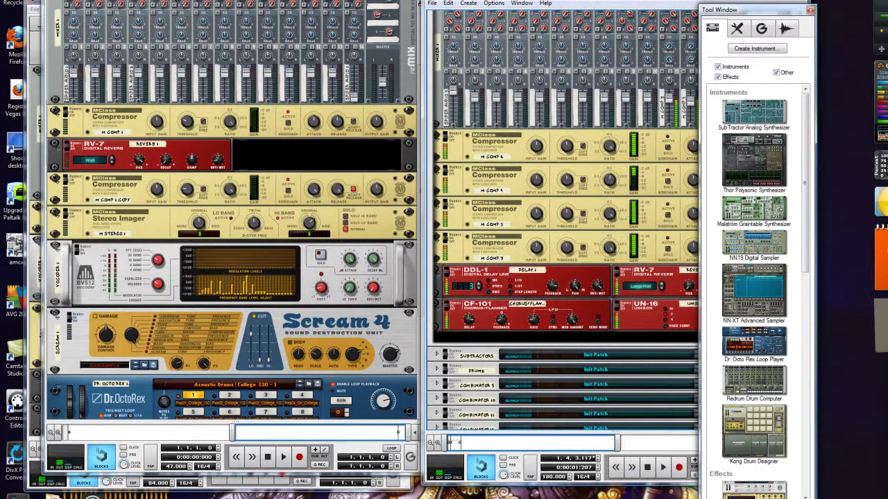
Close Controlled Feedback Loop, dock another feedback attack on the right half, and hide the browser
key(ctrl+w)
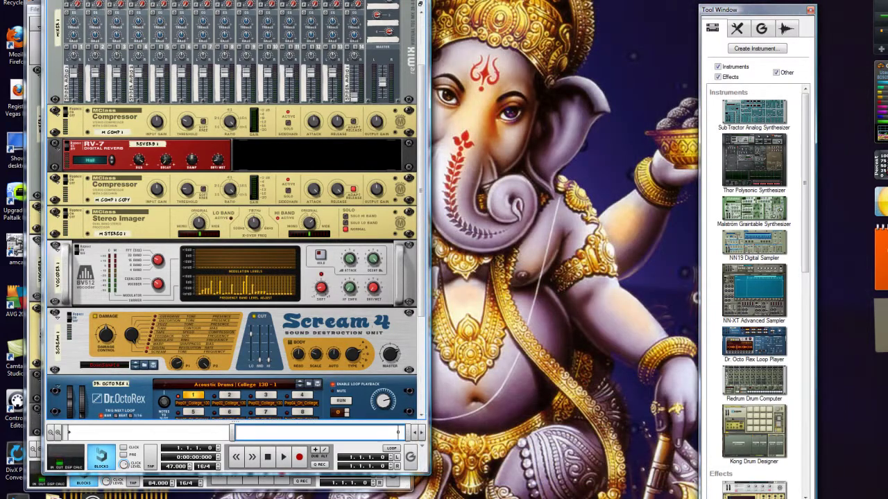
drag(229, 2, 612, 20)
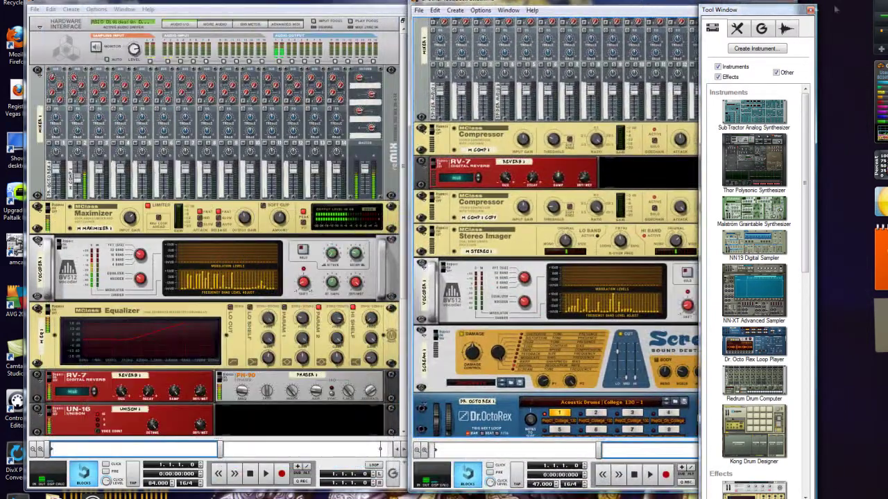
click(810, 13)
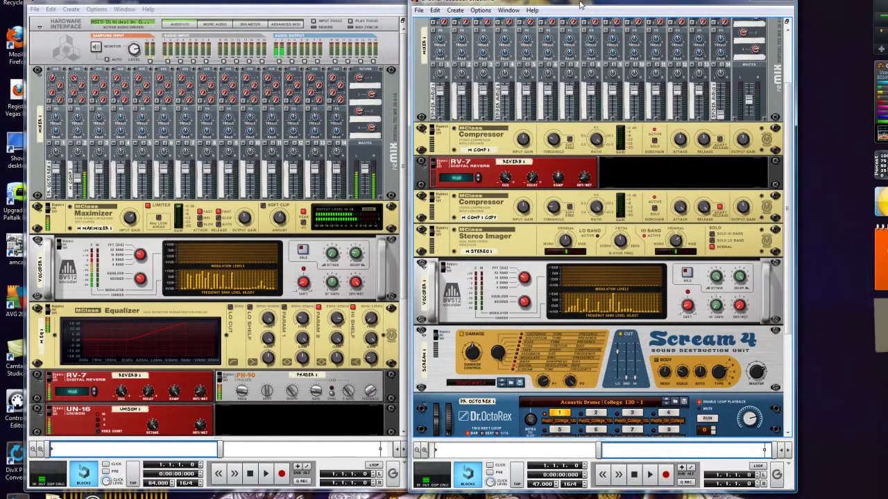
drag(581, 5, 589, 3)
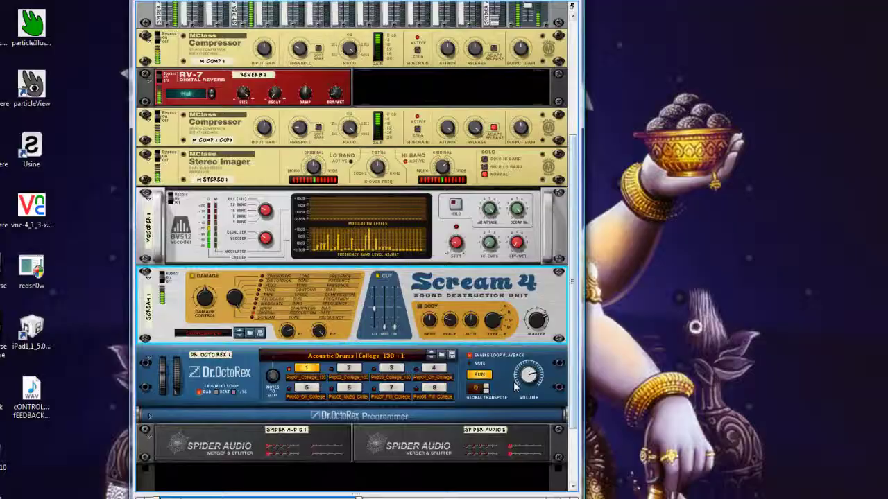
Scroll the rack up toward the mixer
scroll(567, 177, up, 5)
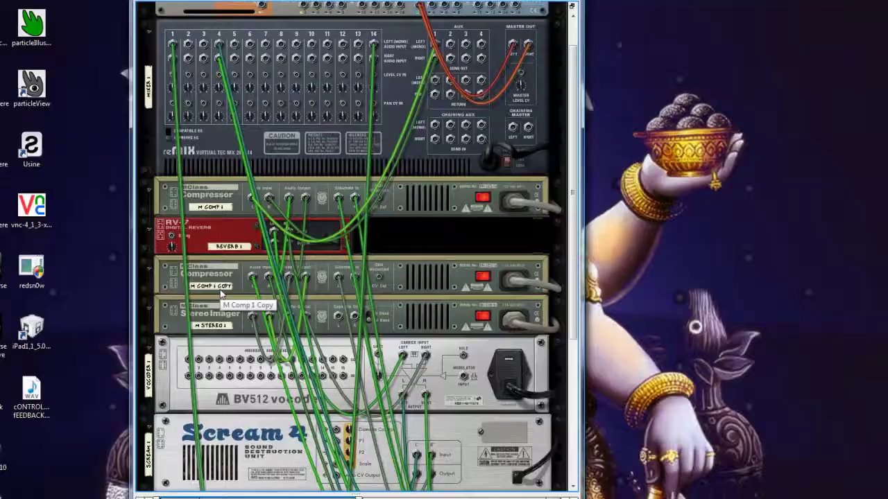
On the front panels set Scream 4's damage type to Feedback, then flip back to the cables
key(Tab)
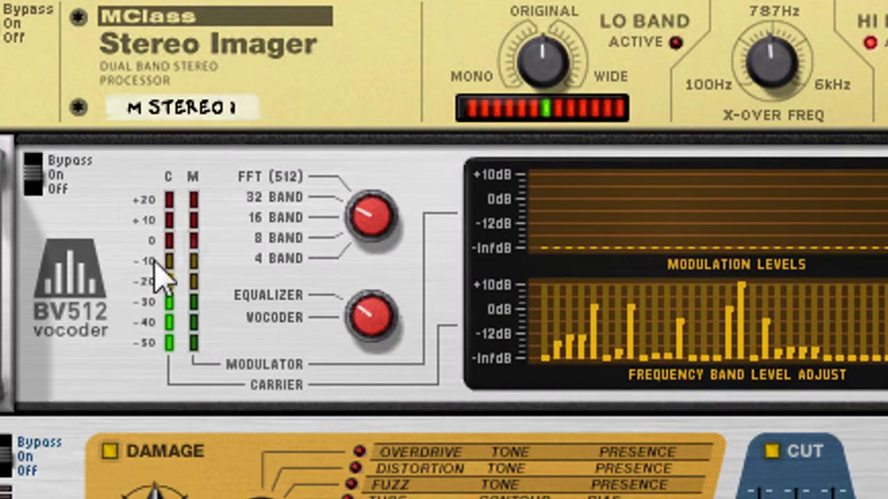
scroll(127, 320, down, 2)
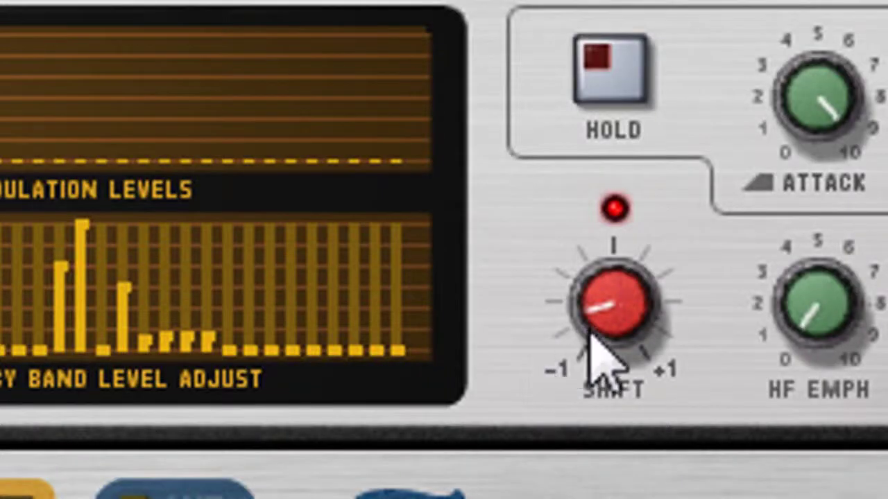
mouse_move(887, 231)
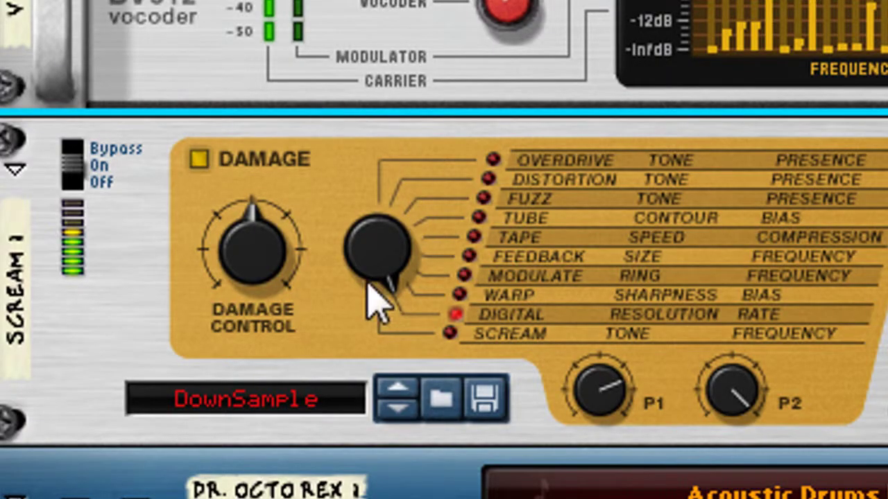
drag(375, 306, 385, 361)
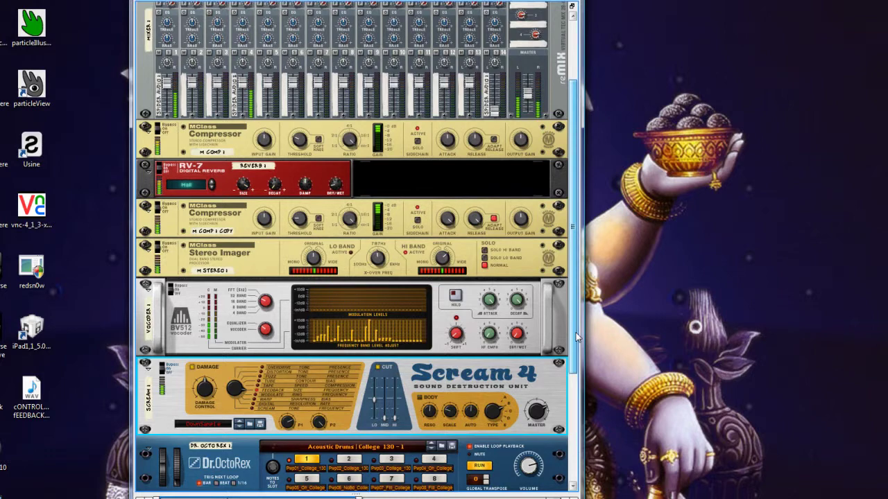
scroll(577, 337, up, 1)
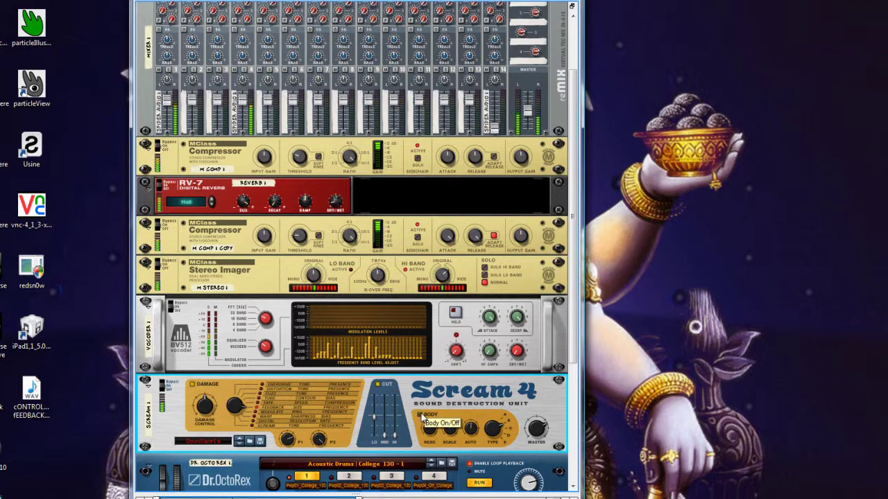
key(Tab)
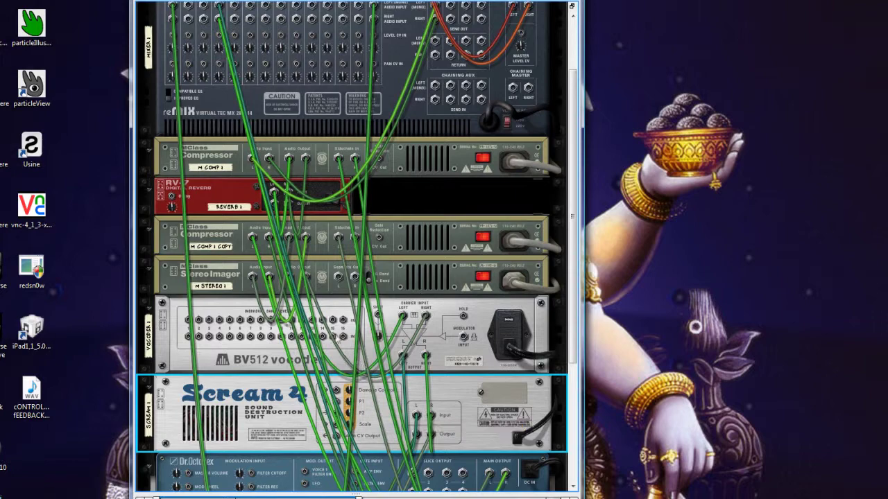
Scroll through the vocoder and Scream 4 rear cabling, then flip the rack to its front
scroll(433, 347, up, 1)
scroll(444, 273, down, 2)
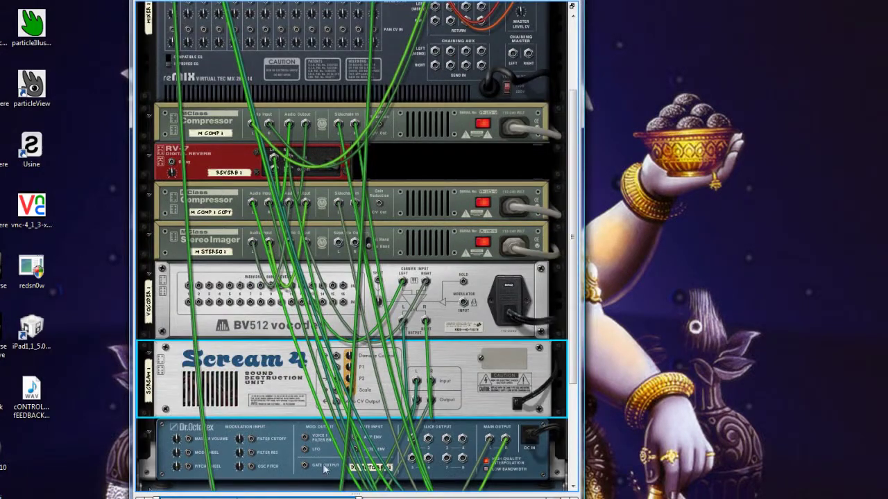
scroll(324, 470, up, 2)
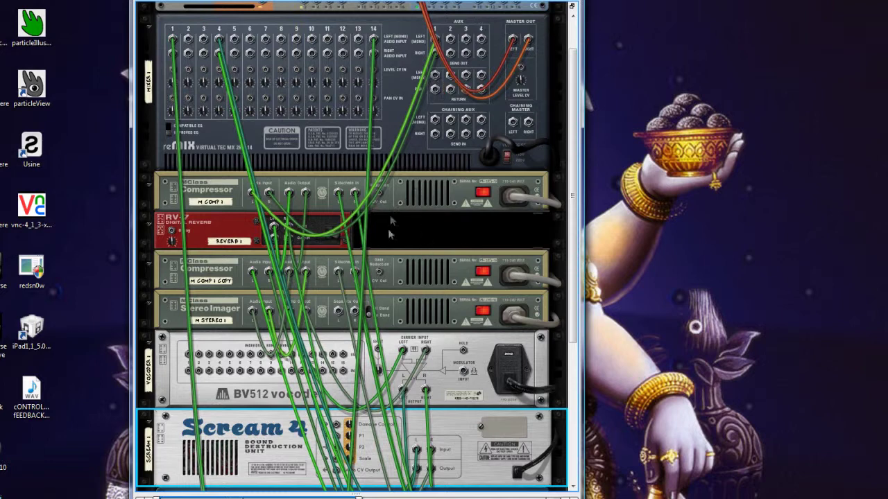
scroll(354, 296, down, 1)
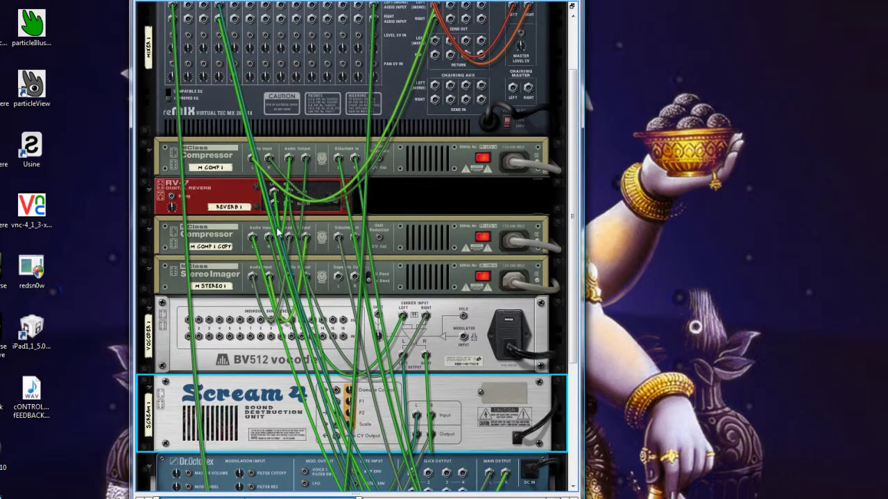
scroll(333, 278, down, 2)
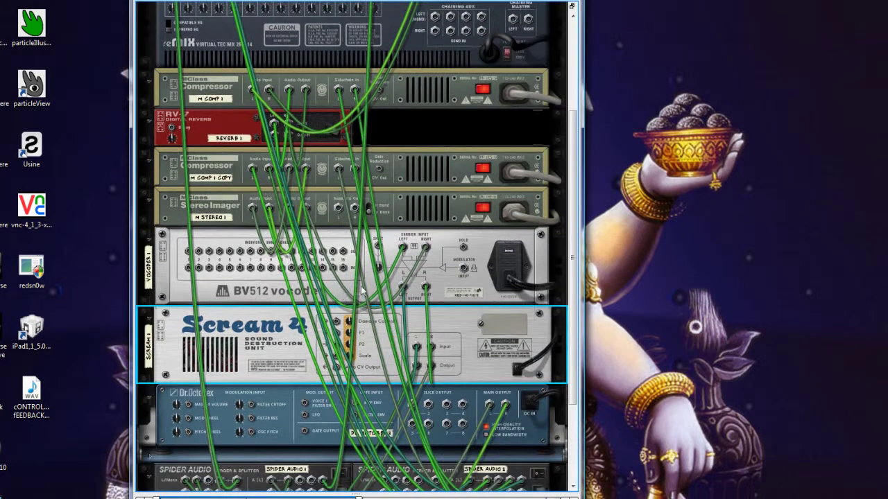
scroll(385, 320, down, 2)
scroll(383, 318, up, 2)
key(Tab)
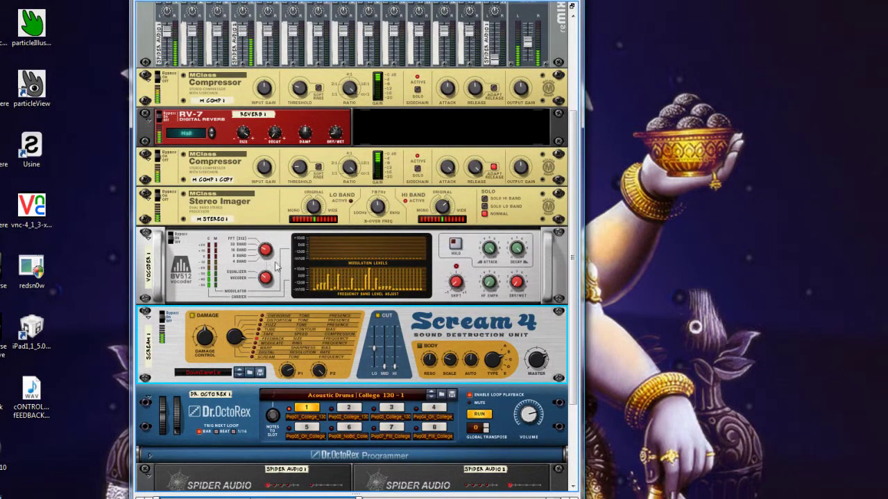
Reshape the BV512 vocoder band levels into a rising ramp, then into a peak
click(350, 284)
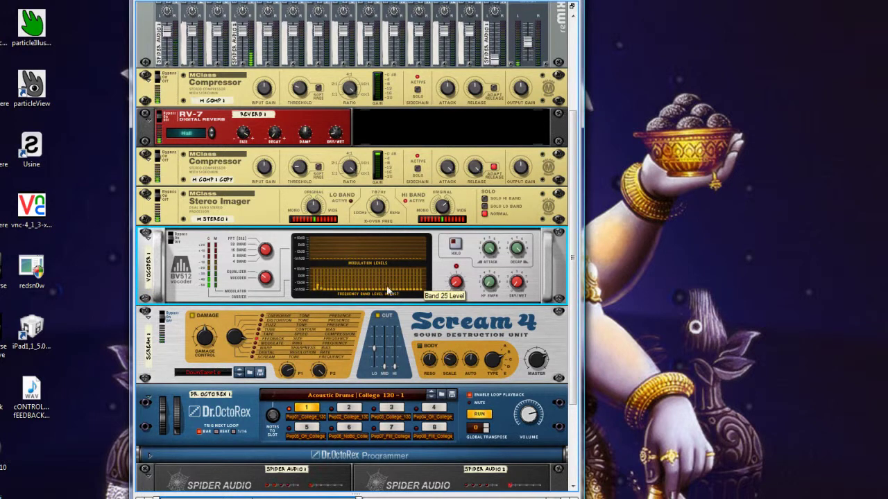
mouse_move(389, 291)
mouse_down()
mouse_move(421, 280)
mouse_move(389, 285)
mouse_move(420, 288)
mouse_move(280, 283)
mouse_move(415, 284)
mouse_up()
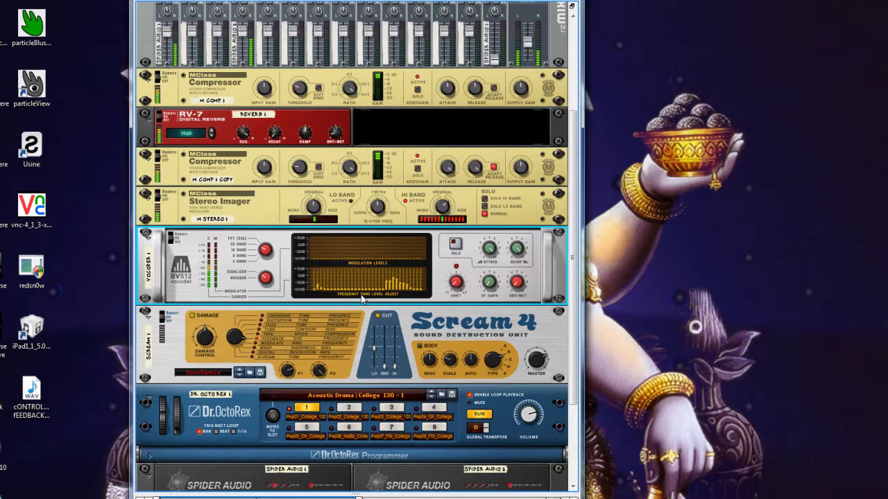
mouse_move(416, 279)
mouse_down()
mouse_move(387, 285)
mouse_move(419, 295)
mouse_move(317, 303)
mouse_move(343, 290)
mouse_move(333, 279)
mouse_move(303, 290)
mouse_move(355, 289)
mouse_move(325, 278)
mouse_move(405, 281)
mouse_move(361, 293)
mouse_up()
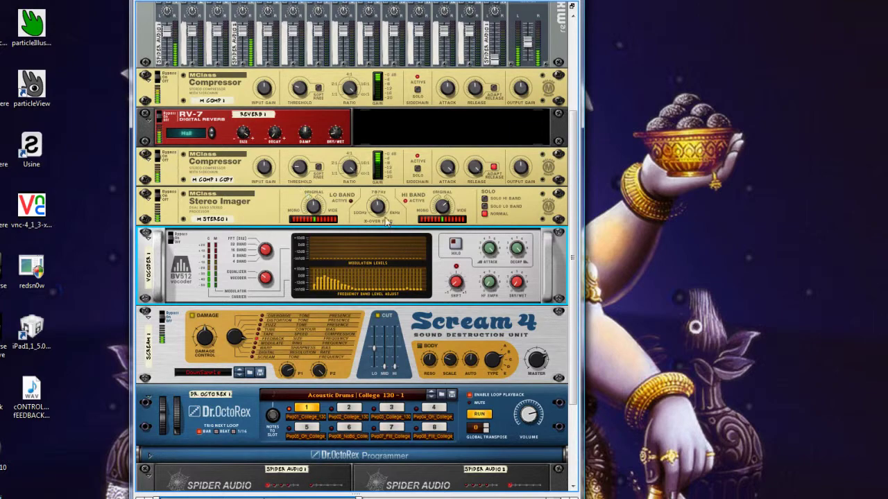
Scroll back up the rack and bring up the File menu's recent songs
scroll(386, 221, down, 3)
scroll(386, 221, up, 2)
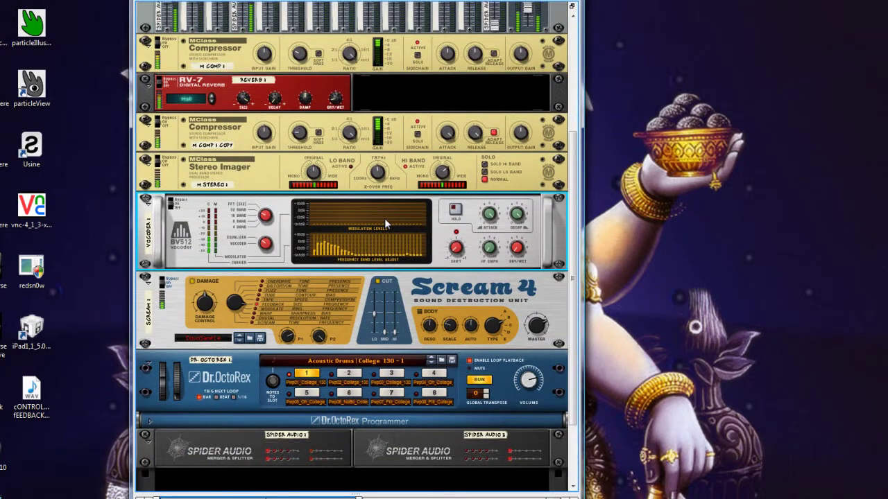
scroll(386, 223, up, 5)
key(alt+f)
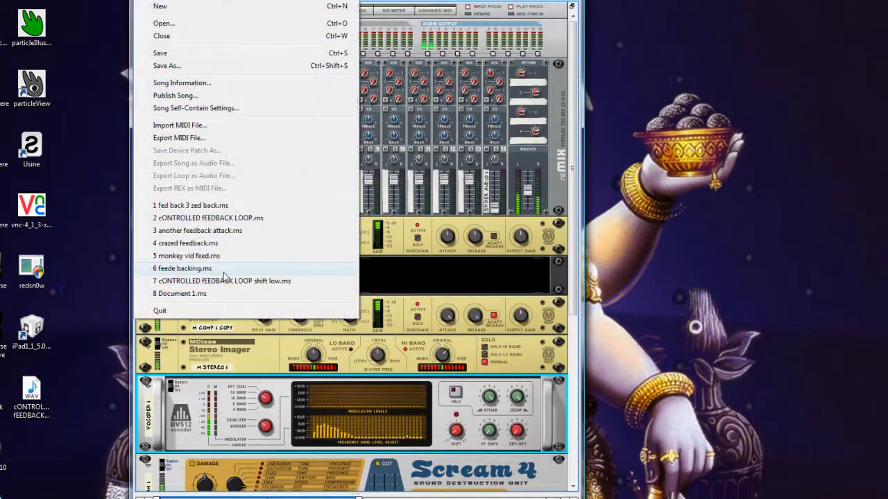
Open feede backing.rns from the recent list and close another feedback attack without saving
click(222, 270)
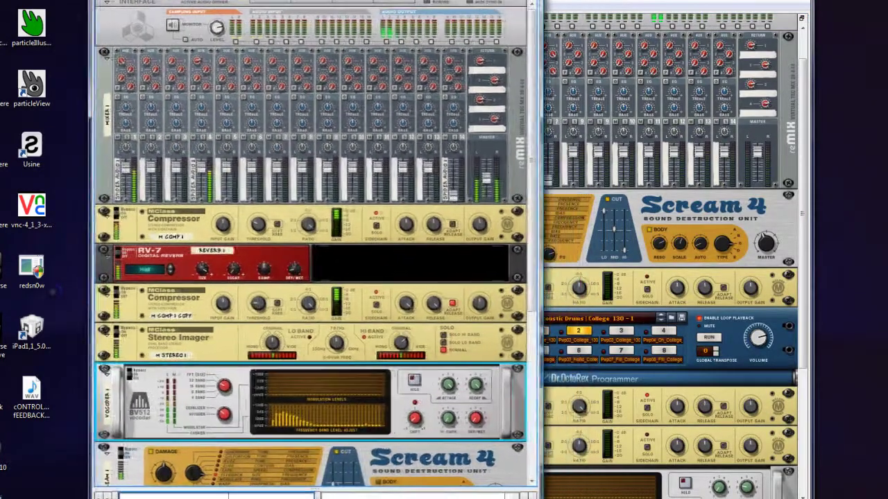
key(ctrl+w)
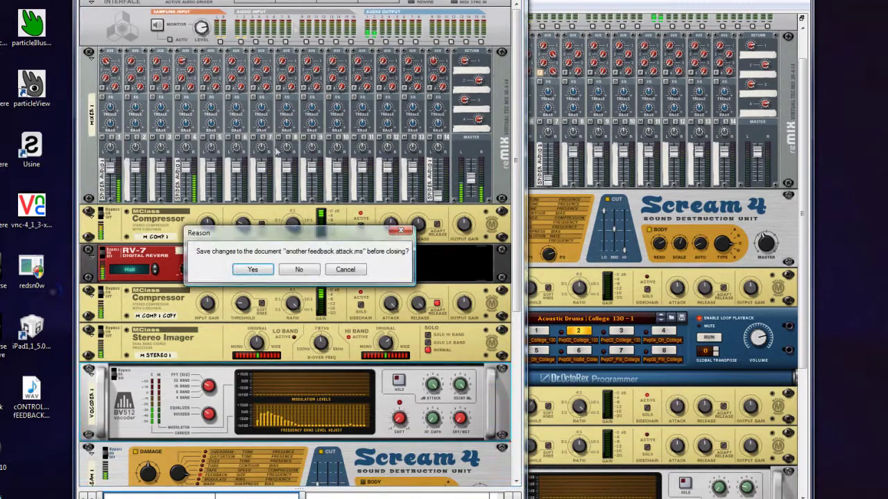
click(300, 270)
Move the song window left, lower Scream 4's low cut to 8, and select the mixer
drag(564, 1, 240, 0)
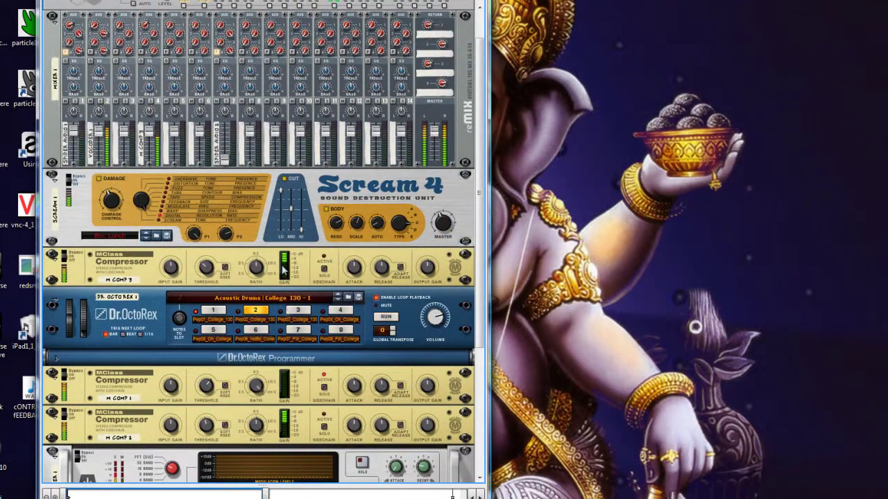
drag(284, 202, 283, 216)
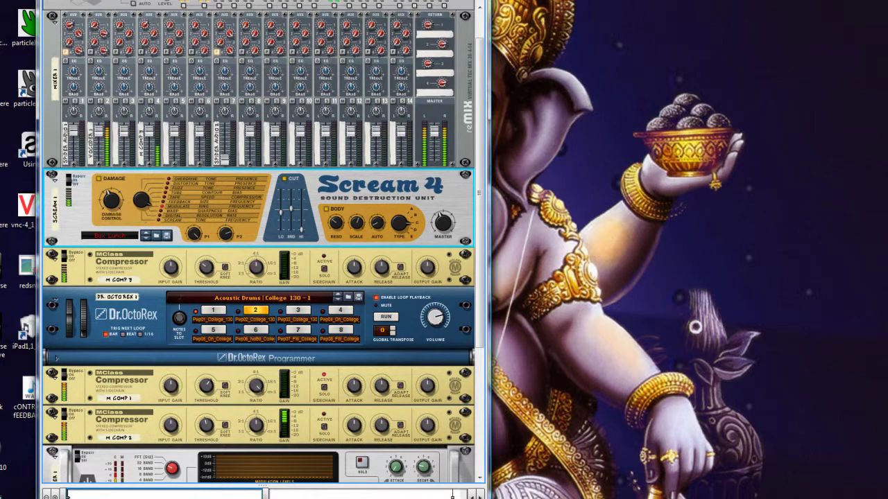
click(54, 1)
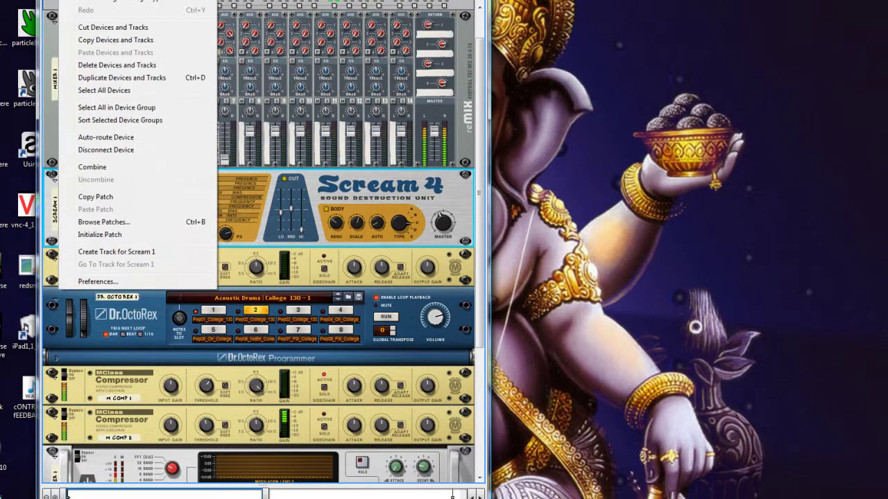
click(79, 2)
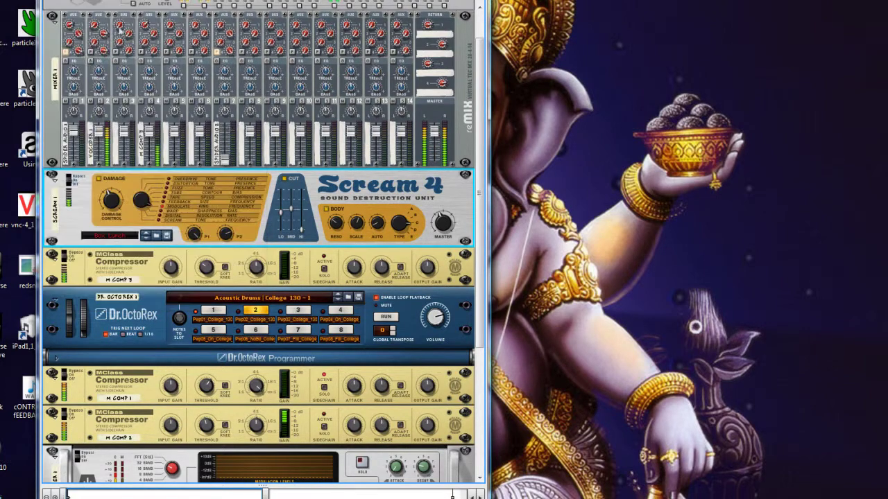
click(425, 129)
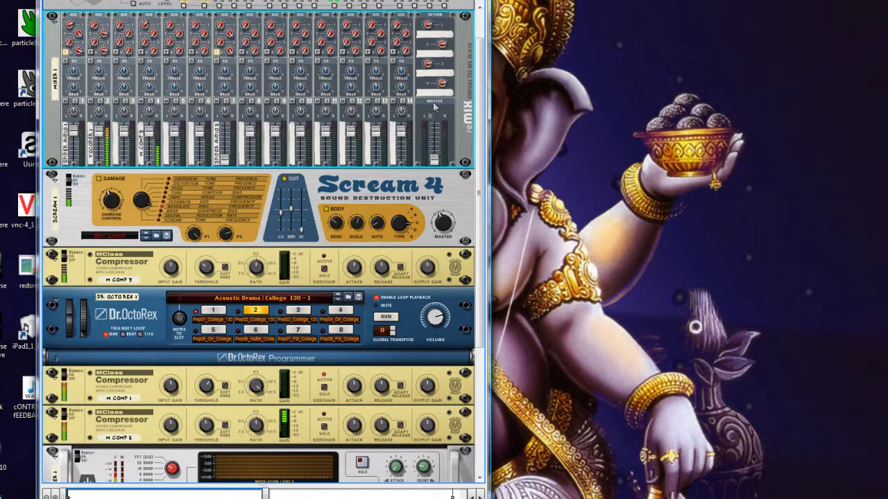
scroll(413, 291, down, 4)
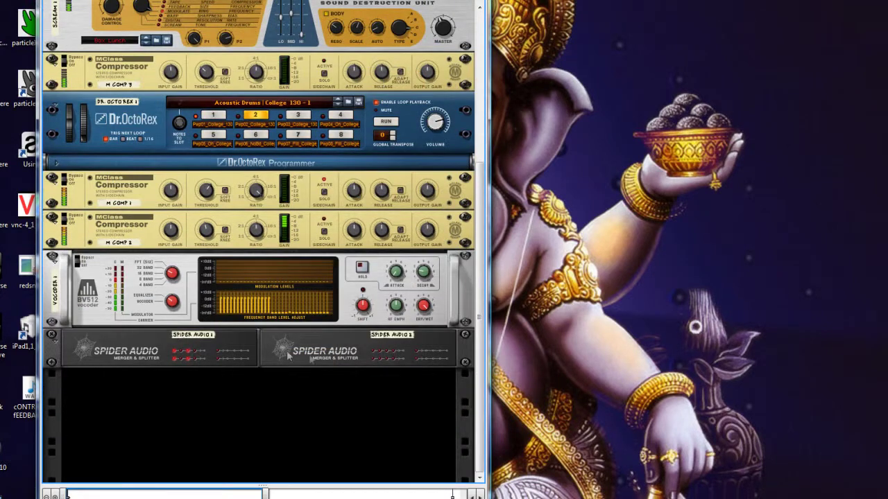
Select all devices and delete them with their tracks, leaving the rack empty
key(ctrl+a)
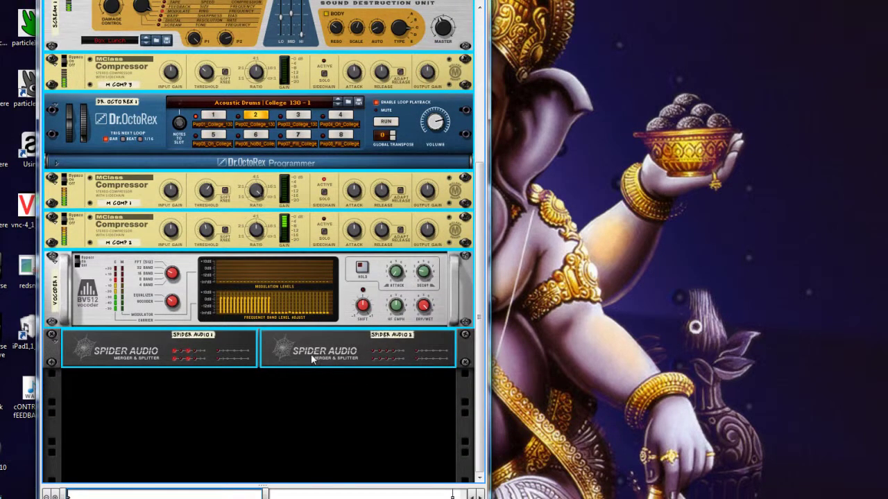
right_click(311, 354)
click(366, 361)
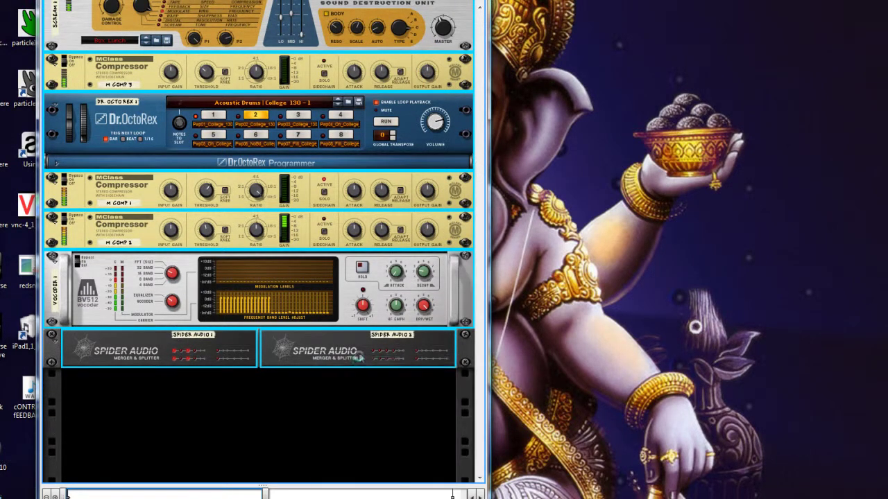
right_click(264, 98)
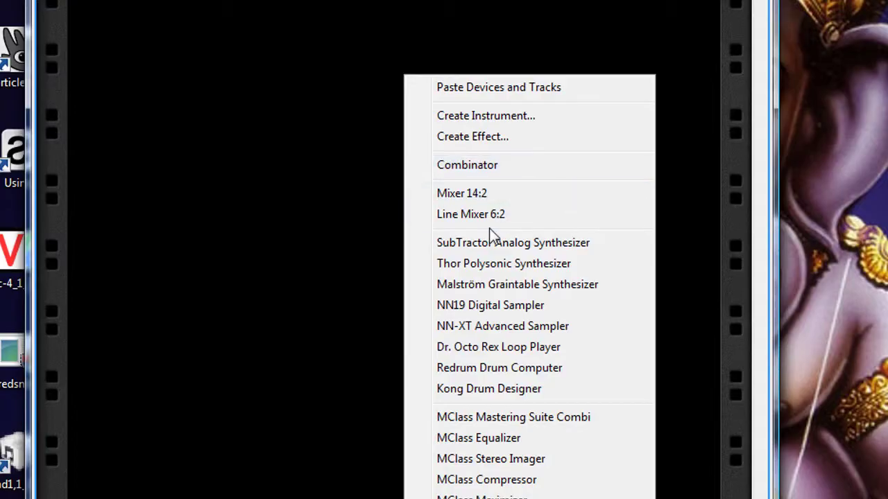
Create a Combinator in the empty rack and add a Mixer 14:2 inside it
click(484, 169)
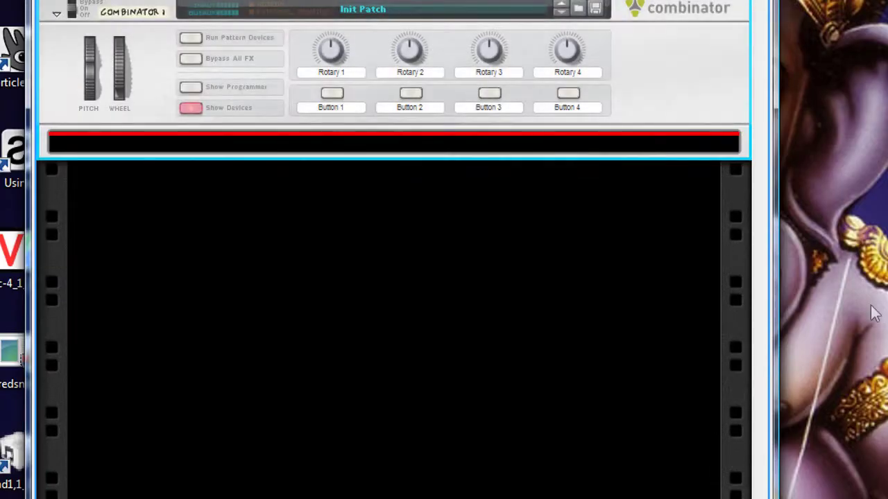
right_click(299, 153)
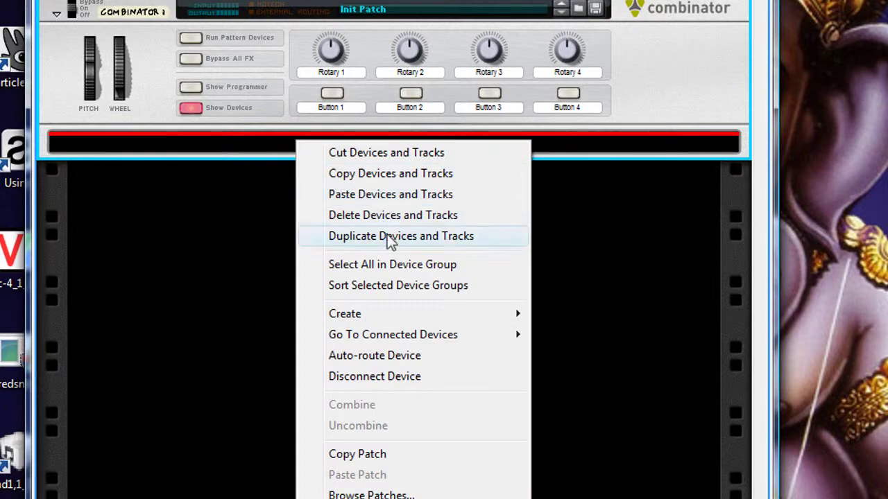
mouse_move(455, 314)
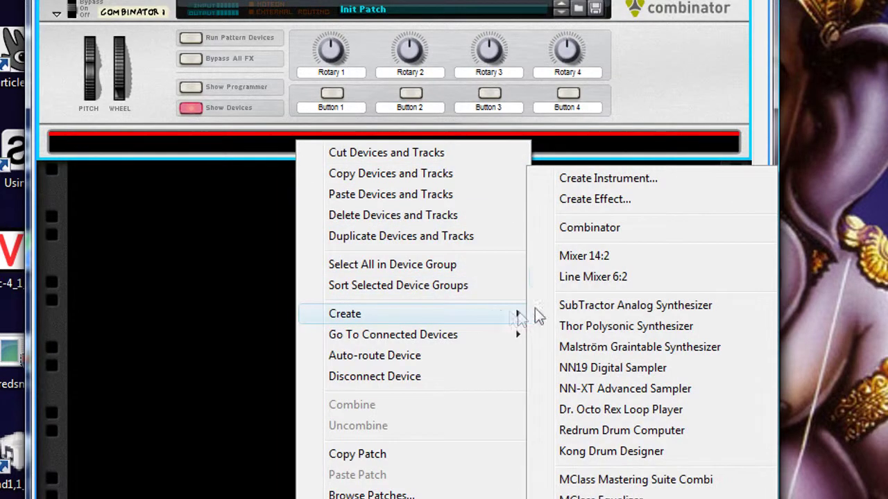
click(584, 254)
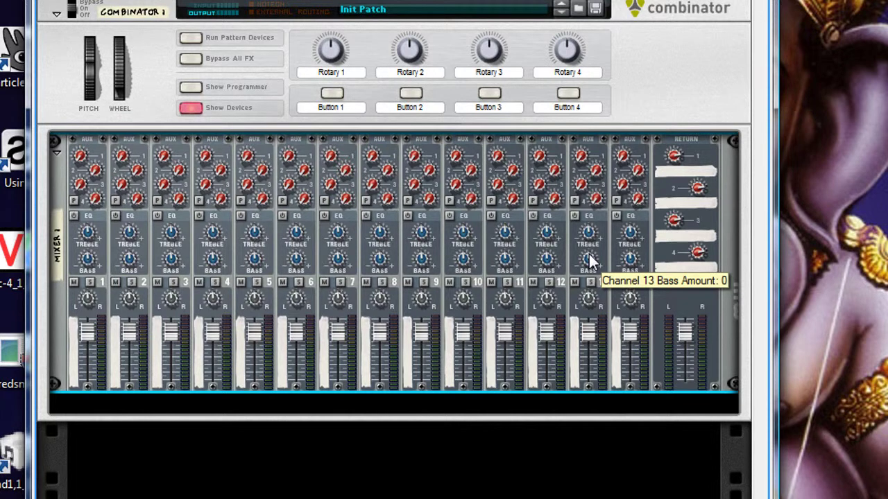
Set the Combinator's Rotary 1 to about halfway
click(330, 46)
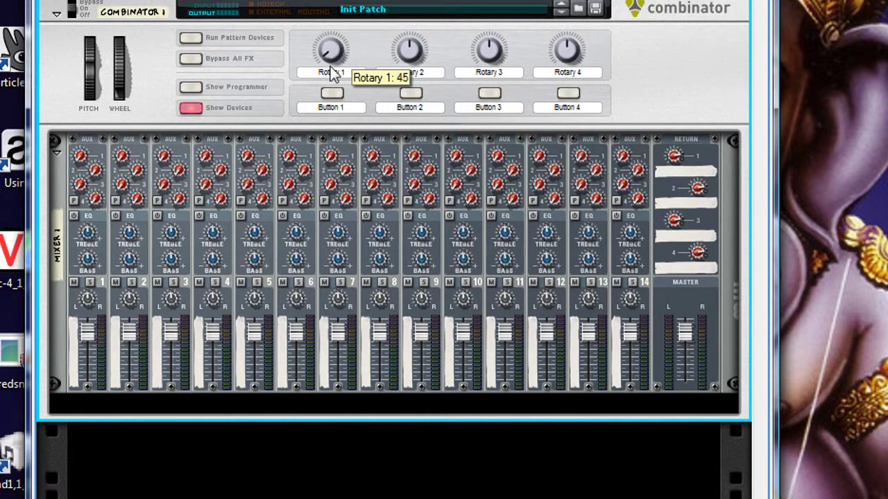
mouse_move(333, 73)
mouse_down()
mouse_move(345, 69)
mouse_move(346, 28)
mouse_move(343, 69)
mouse_up()
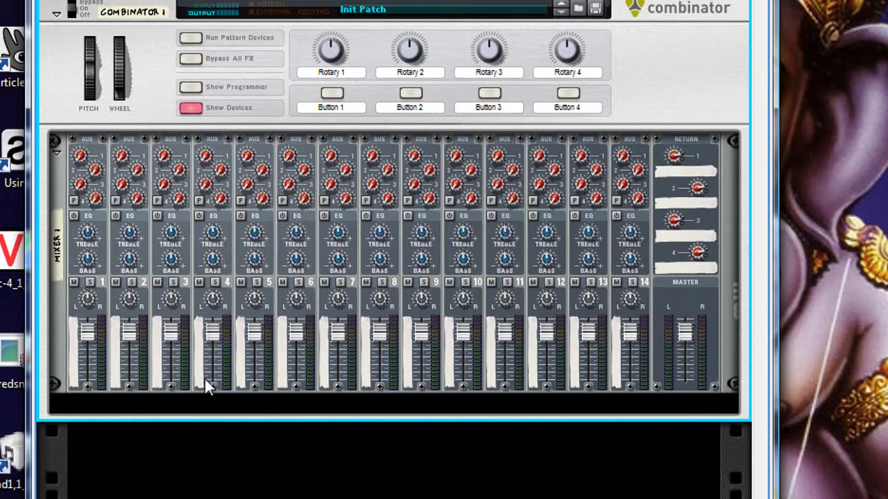
right_click(228, 409)
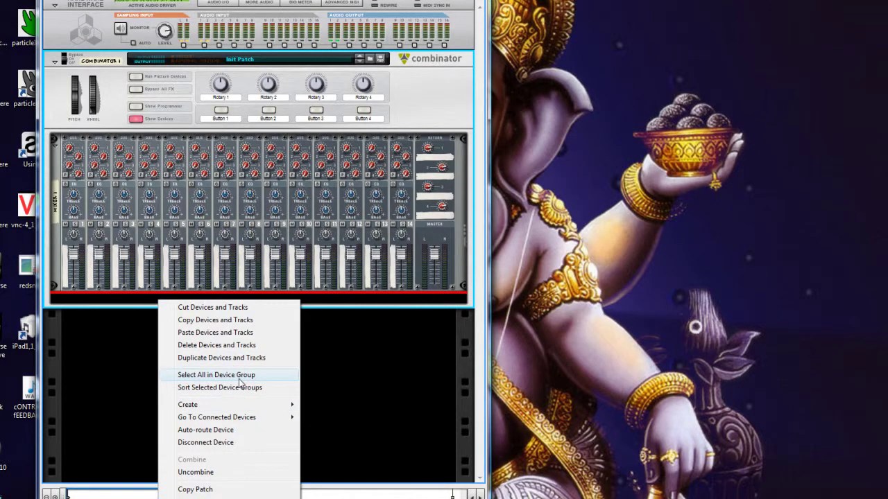
Add a Spider Audio Merger & Splitter under the Combinator's mixer and flip to the cables
mouse_move(251, 407)
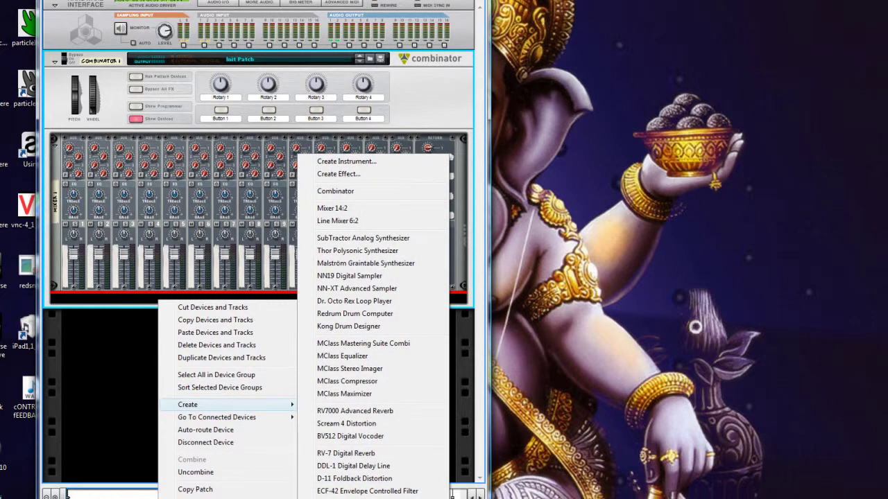
click(346, 496)
key(Tab)
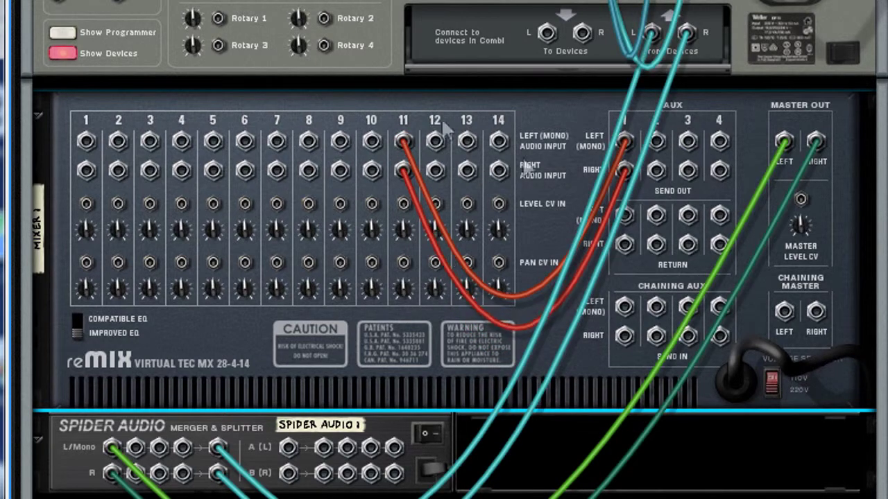
Unplug both cables from mixer channel 11's inputs and bring up the mixer's Create device list
key(Tab)
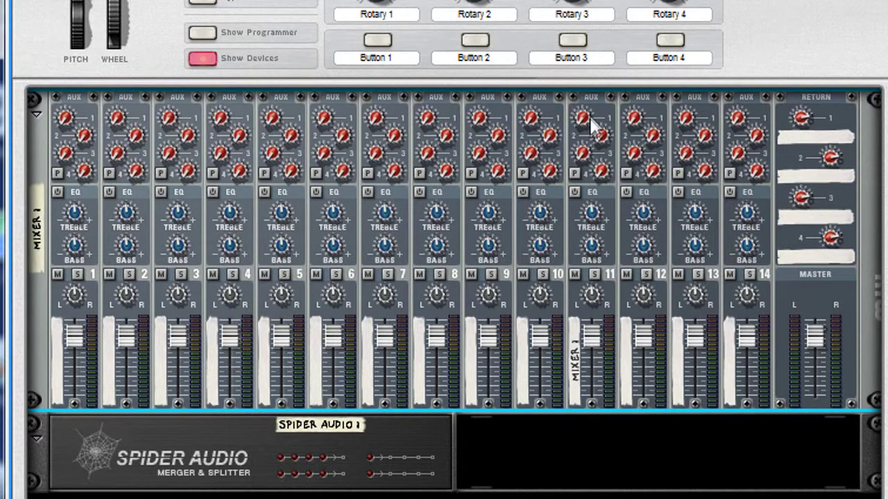
key(Tab)
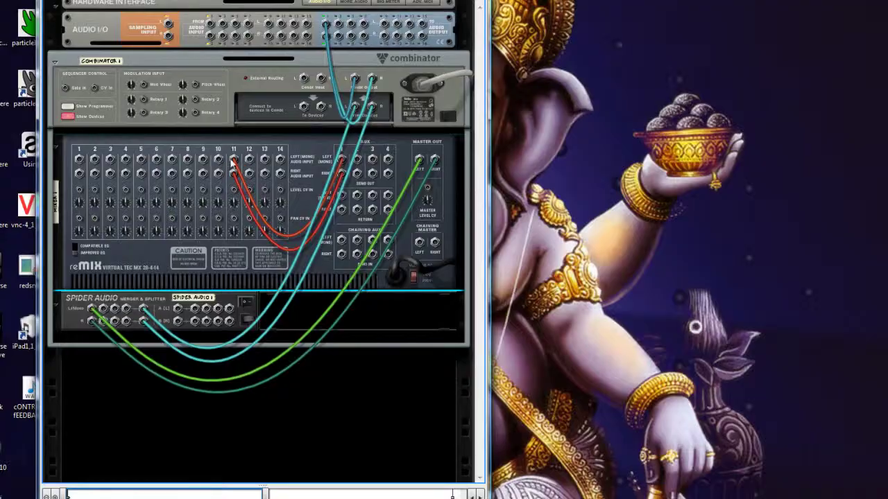
mouse_move(233, 161)
mouse_down()
mouse_move(249, 182)
mouse_move(242, 168)
mouse_up()
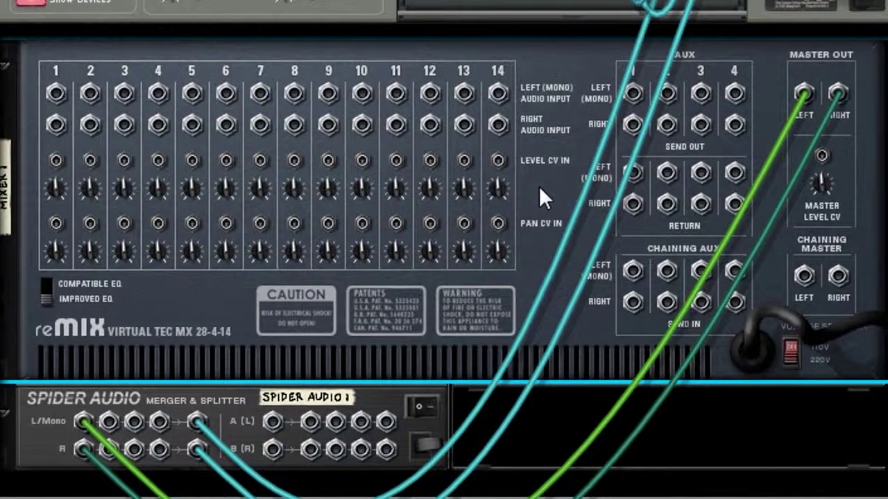
key(Tab)
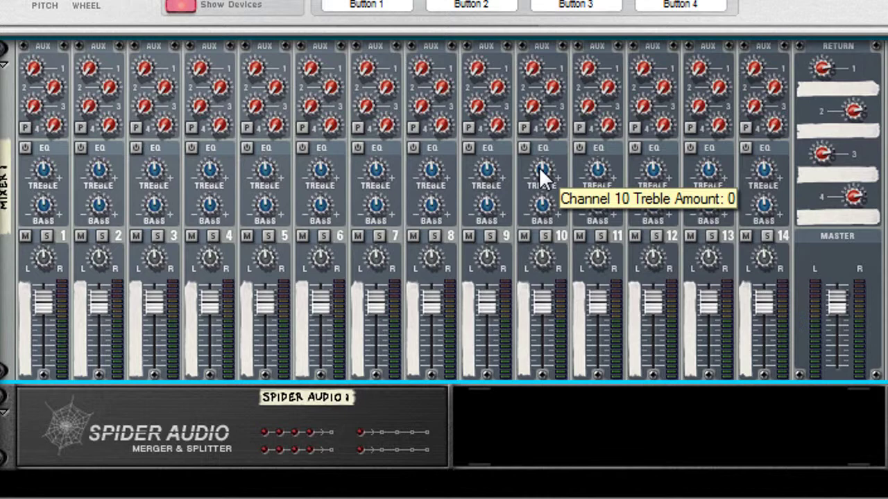
right_click(399, 197)
mouse_move(642, 434)
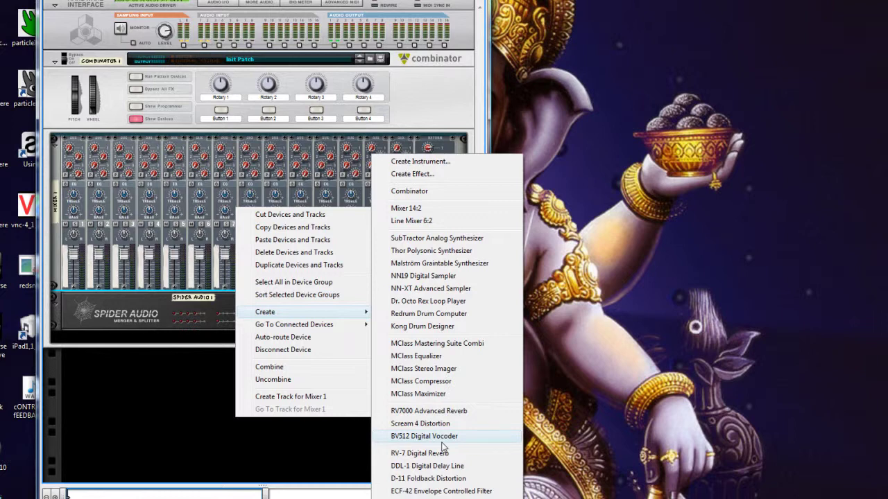
Add a Dr. OctoRex Loop Player to the Combinator and turn the rack to its cable side
click(428, 301)
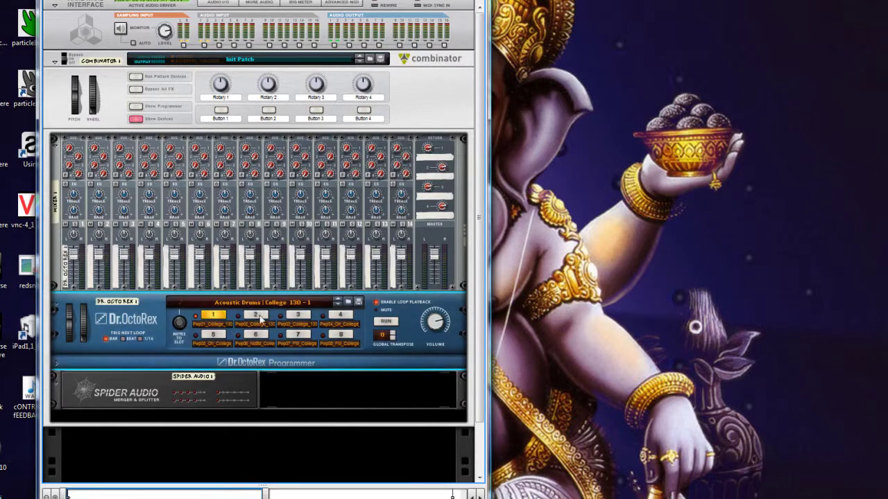
key(Tab)
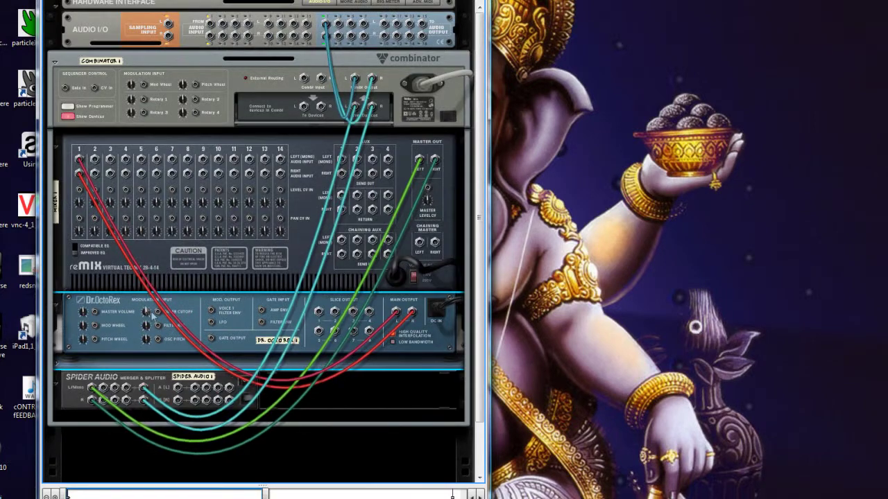
key(Tab)
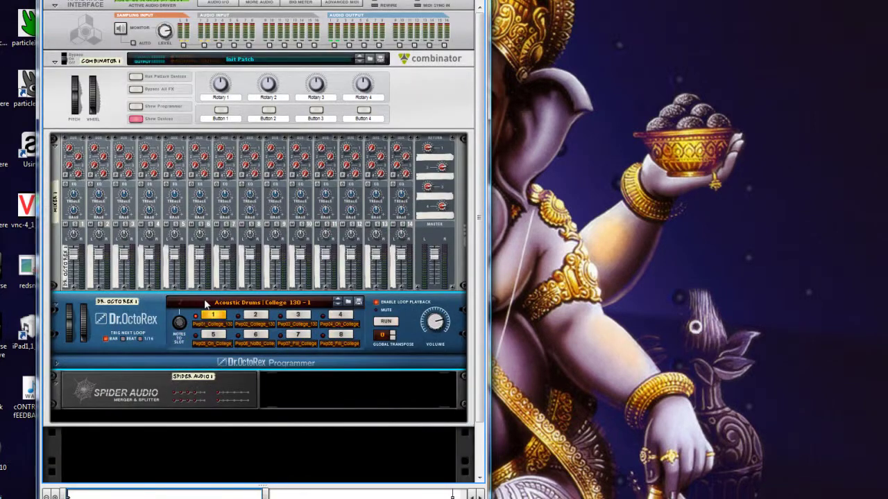
key(Tab)
Move the red cable pair from mixer channel 1 into channel 14's left and right inputs
drag(79, 159, 280, 159)
drag(80, 174, 278, 174)
key(Tab)
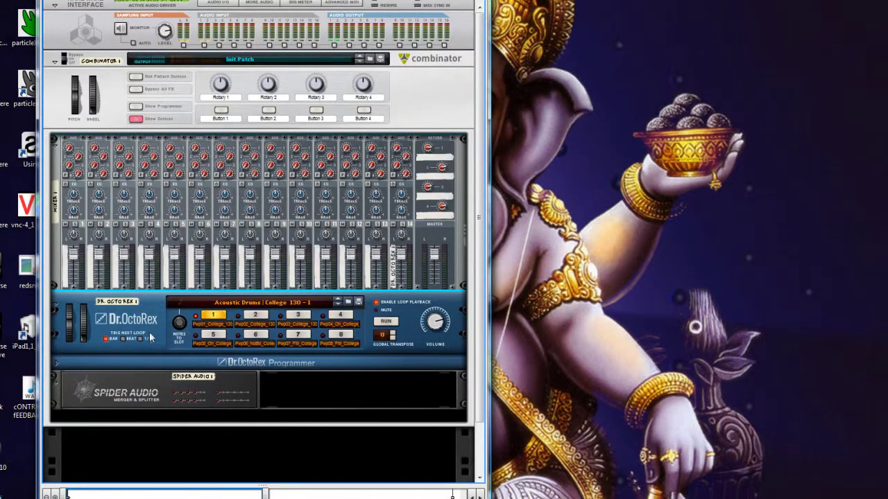
right_click(163, 207)
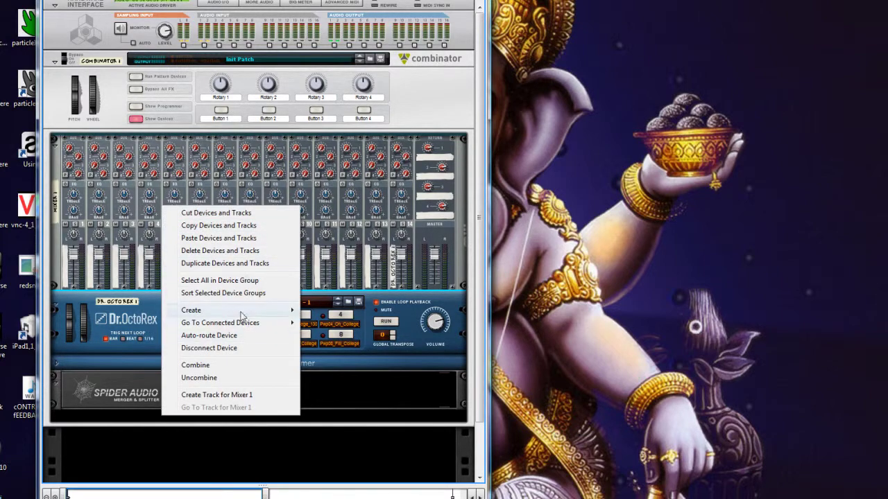
Create a BV512 Digital Vocoder, then two MClass Compressors stacked beneath it
mouse_move(244, 314)
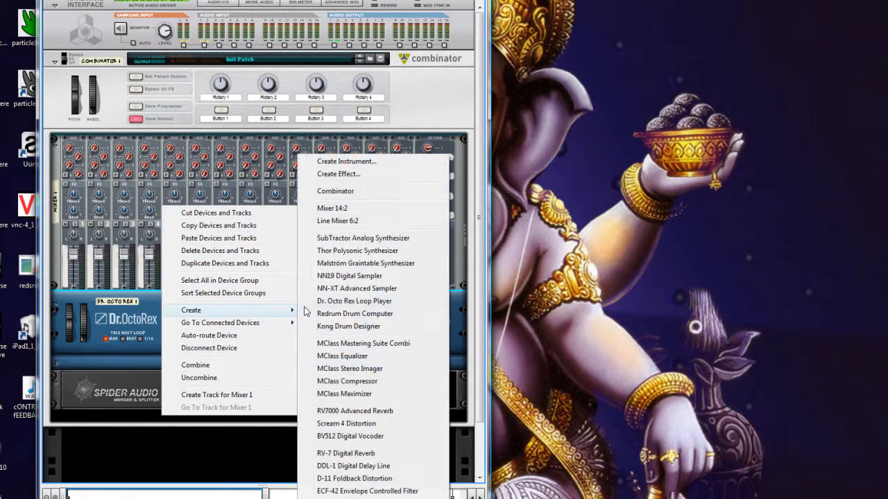
click(404, 436)
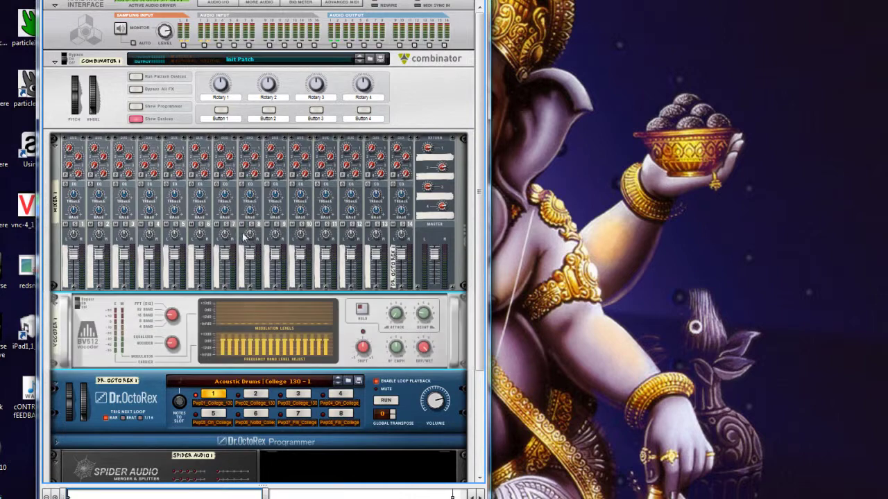
right_click(150, 319)
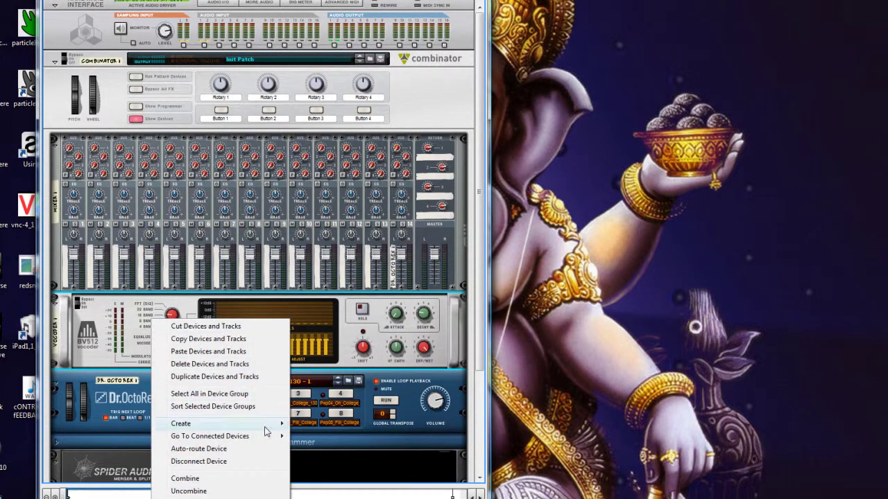
mouse_move(269, 426)
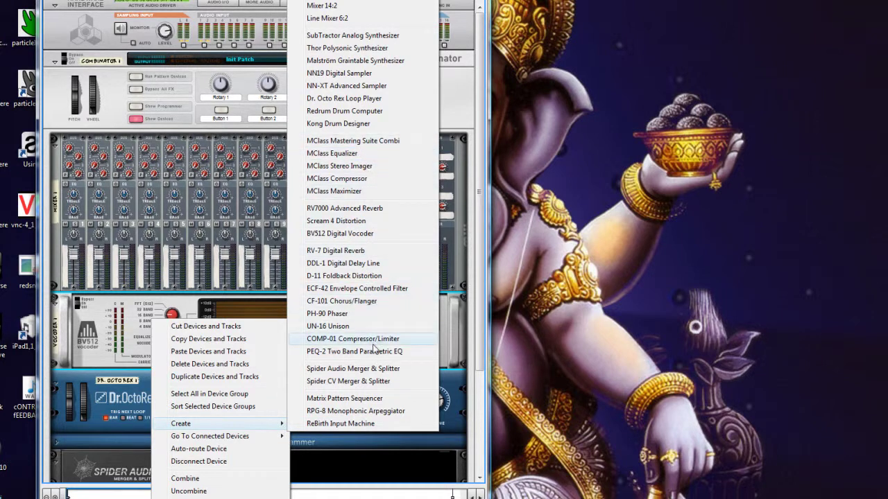
click(352, 179)
right_click(161, 386)
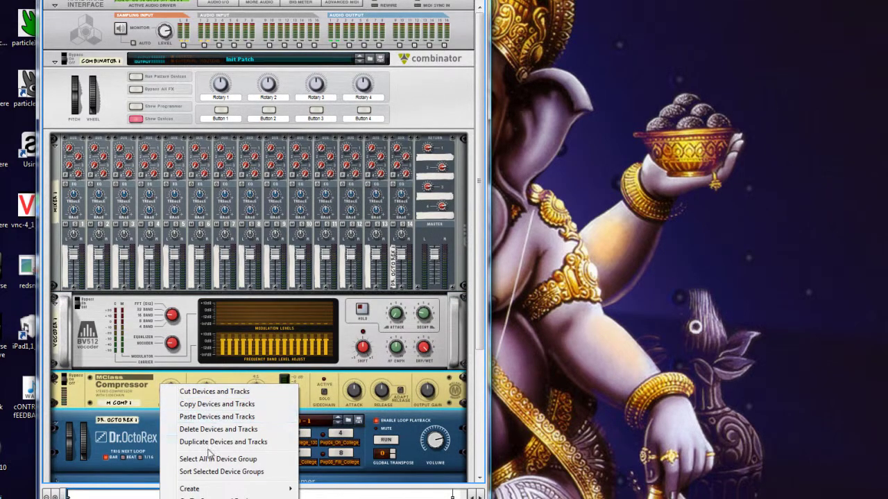
mouse_move(285, 489)
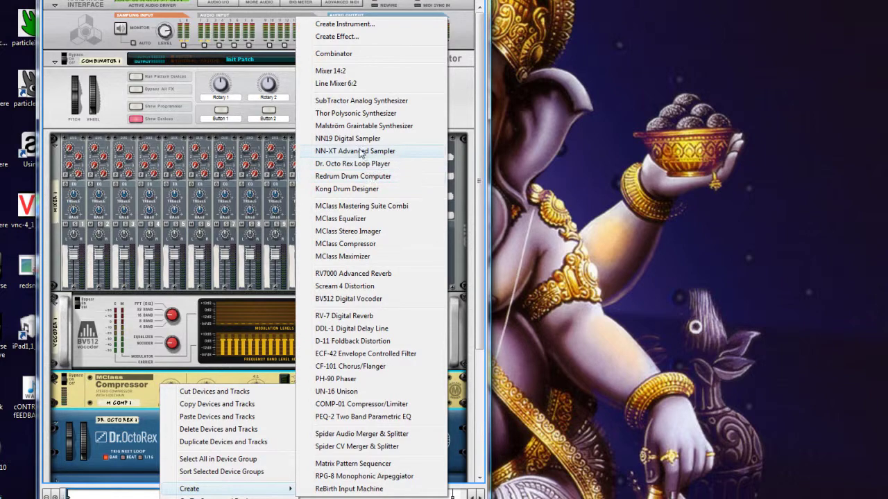
click(364, 250)
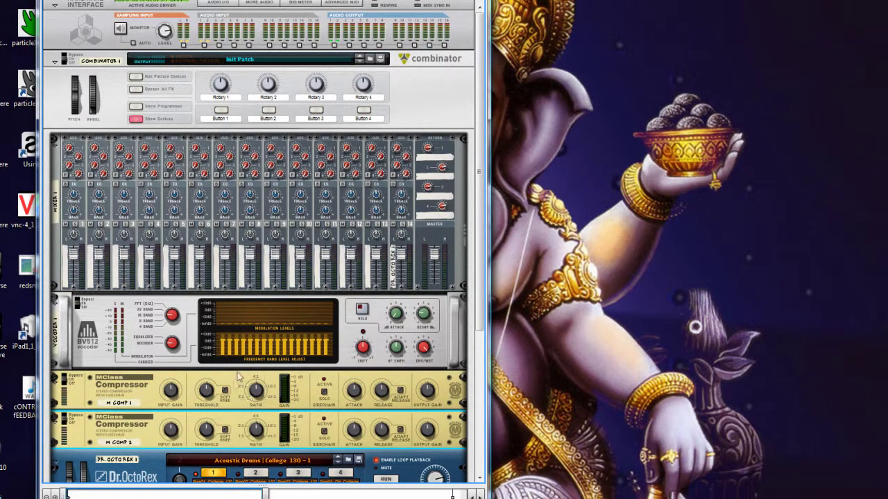
Add a DDL-1 Digital Delay Line below M COMP 2 and flip the rack to its cables
right_click(155, 424)
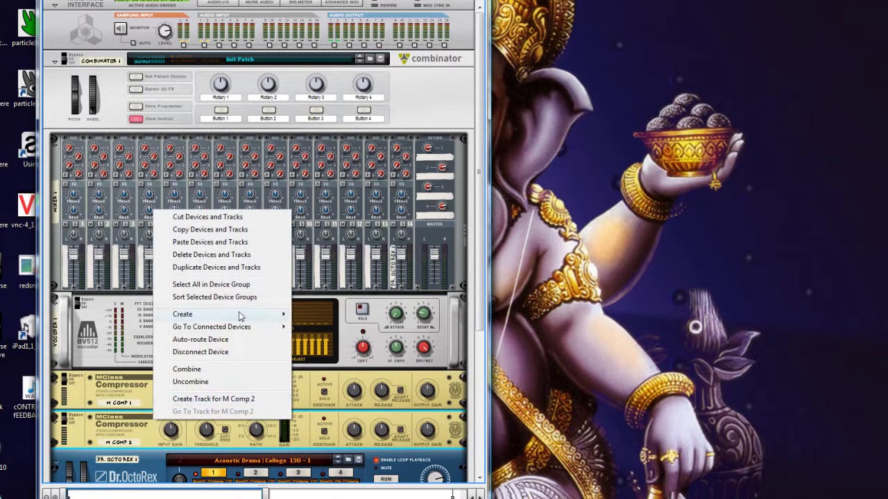
mouse_move(240, 316)
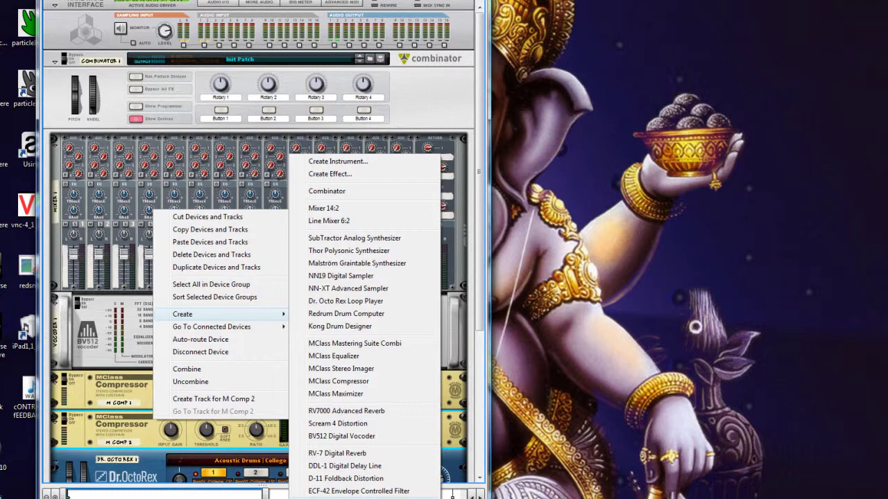
click(336, 470)
key(Tab)
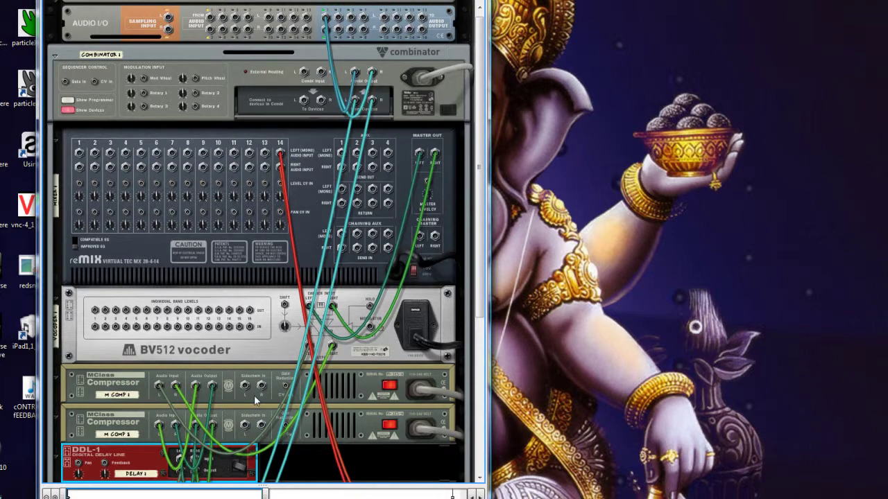
Rearrange cables on the rack back, freeing Compressor 1's audio input
scroll(255, 400, down, 2)
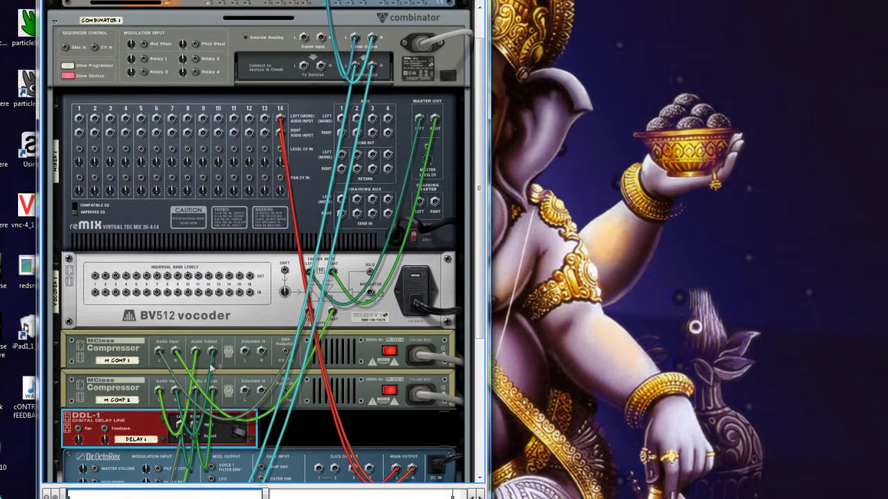
scroll(257, 389, down, 3)
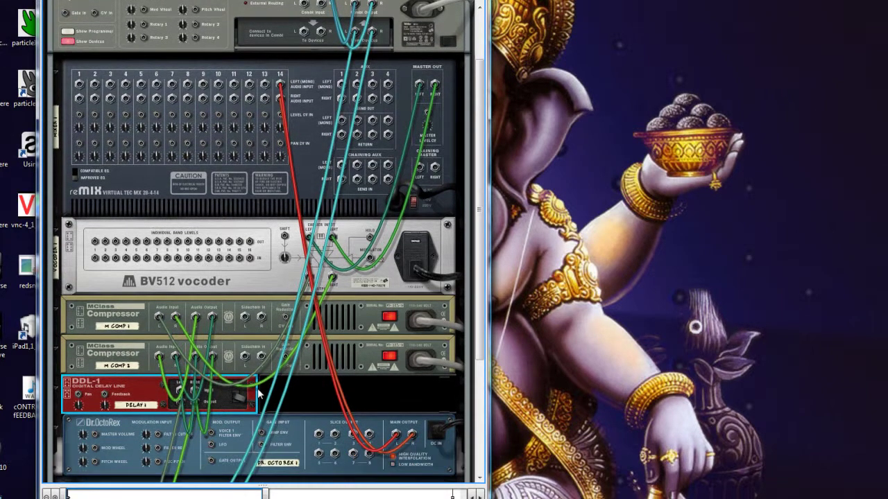
scroll(259, 388, down, 1)
scroll(260, 389, up, 3)
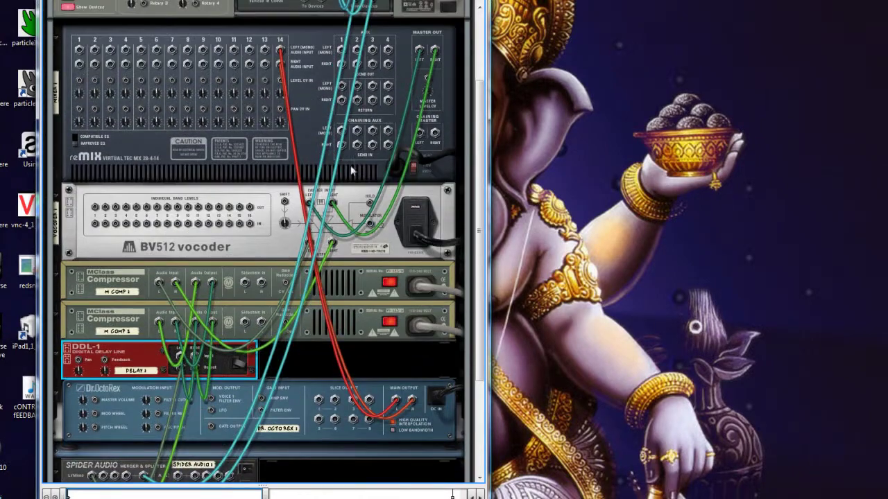
scroll(424, 62, down, 1)
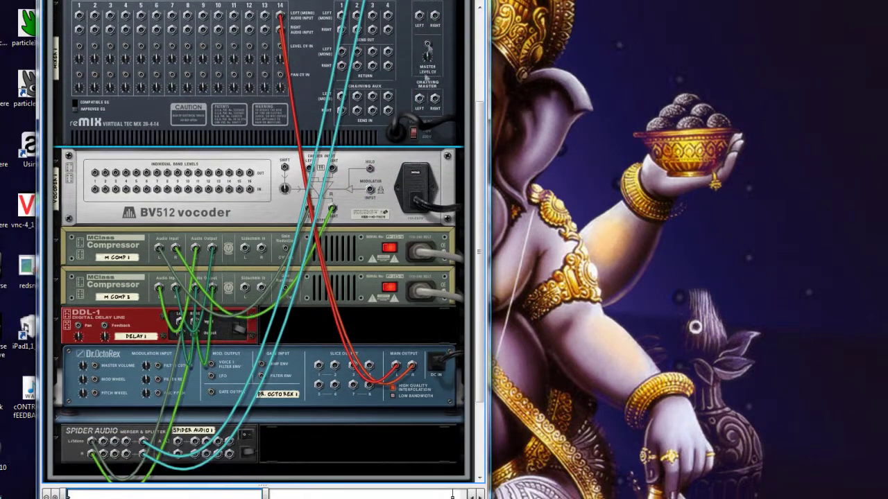
drag(425, 24, 93, 408)
scroll(355, 139, up, 2)
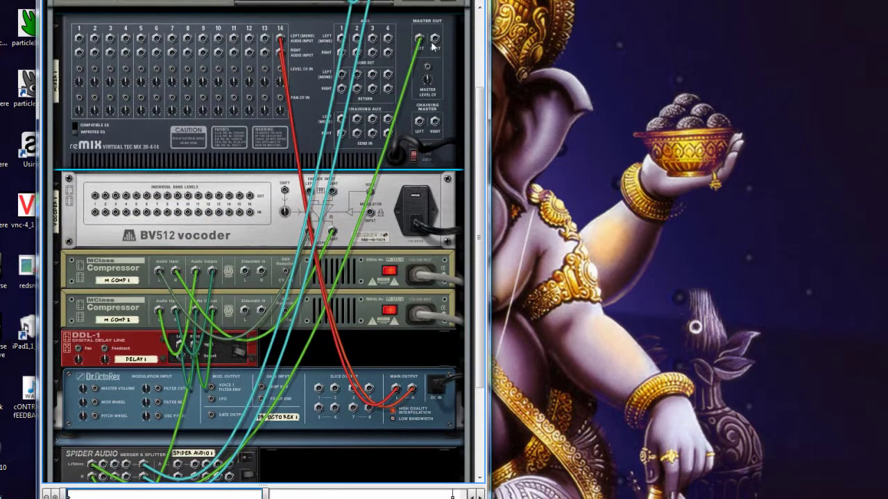
drag(434, 45, 91, 420)
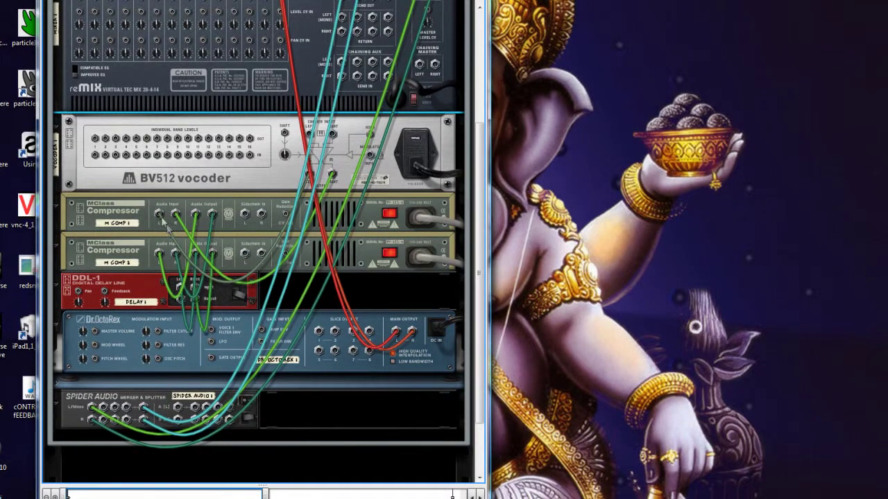
drag(158, 217, 184, 217)
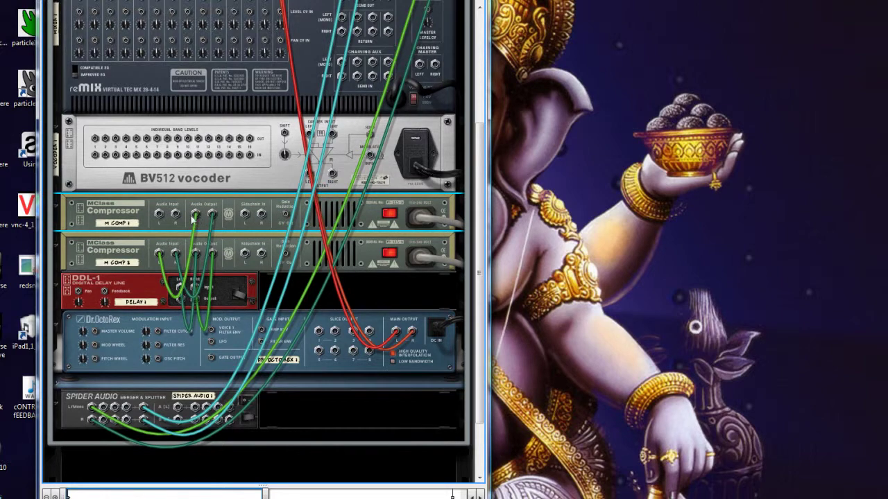
Cable the mixer aux send to the vocoder carrier input and the vocoder output to the compressor
scroll(193, 218, up, 1)
scroll(198, 221, up, 1)
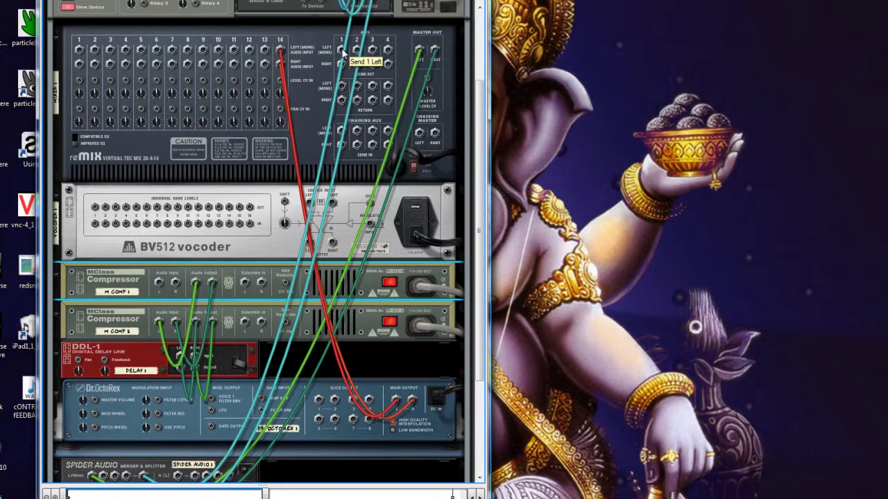
drag(388, 48, 309, 205)
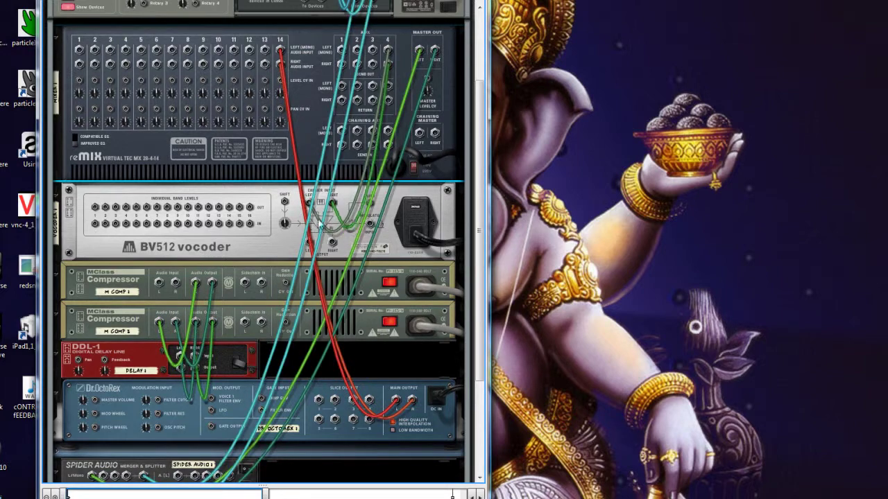
drag(309, 243, 195, 283)
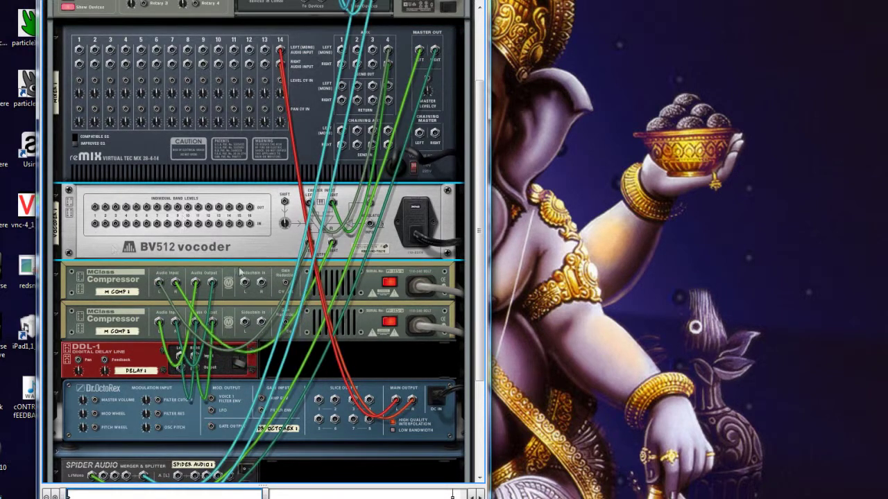
Cable Compressor 2's output into the DDL-1 and the DDL-1's outputs into mixer channel 4
click(126, 335)
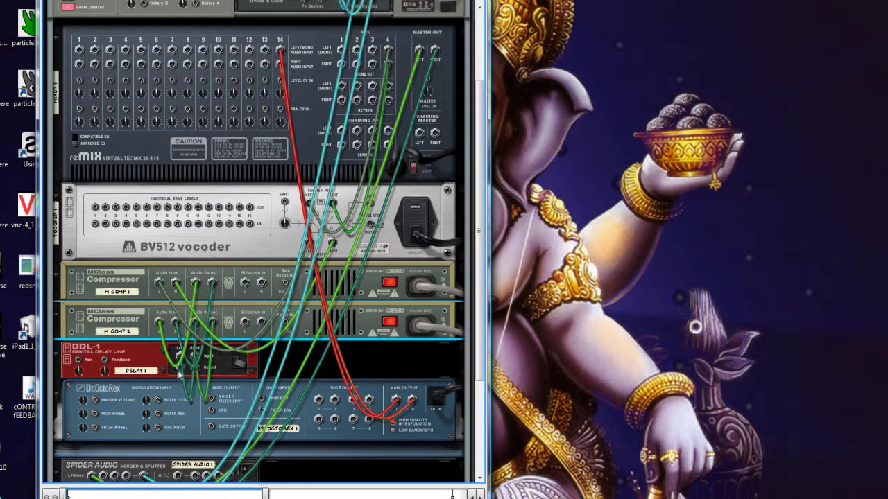
drag(202, 327, 188, 376)
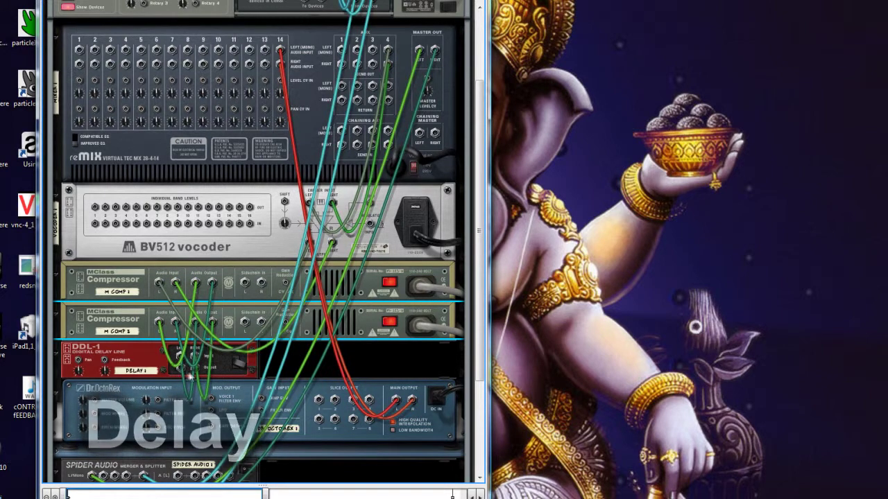
click(183, 371)
drag(181, 368, 126, 52)
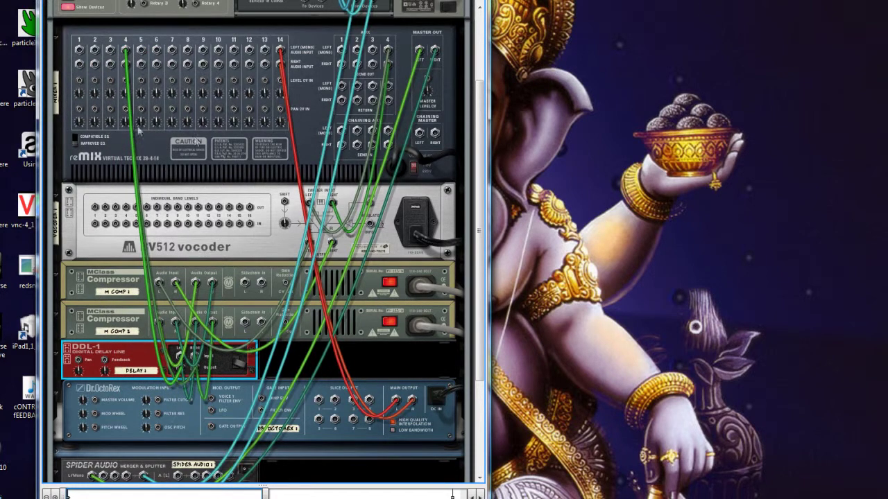
mouse_move(197, 375)
mouse_down()
mouse_move(236, 381)
mouse_move(197, 375)
mouse_up()
Return to the front panels and start the Dr. OctoRex loop playing
key(Tab)
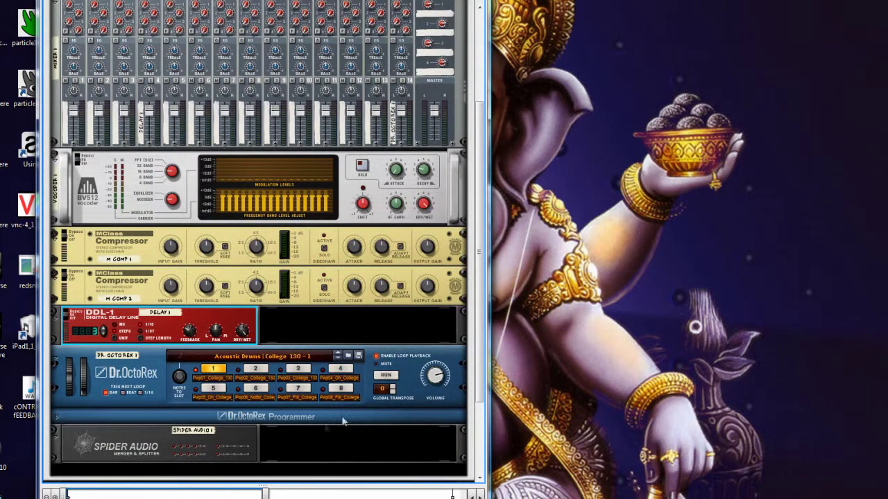
click(386, 375)
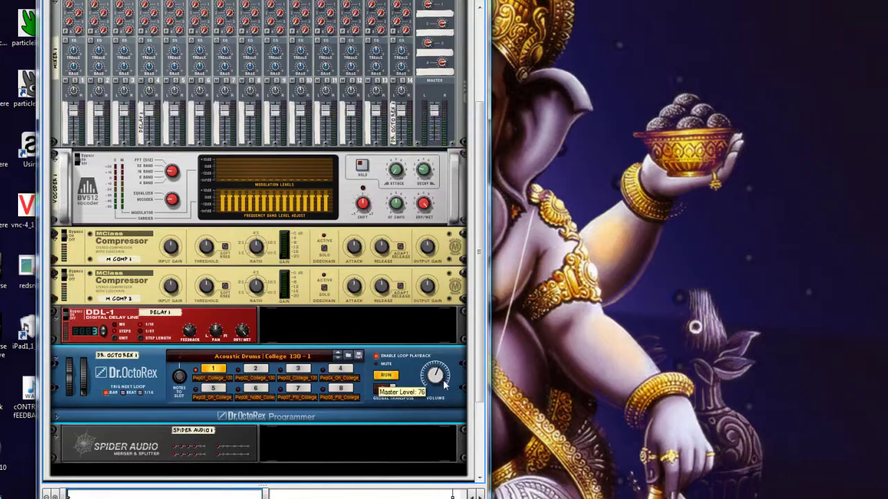
scroll(188, 258, up, 2)
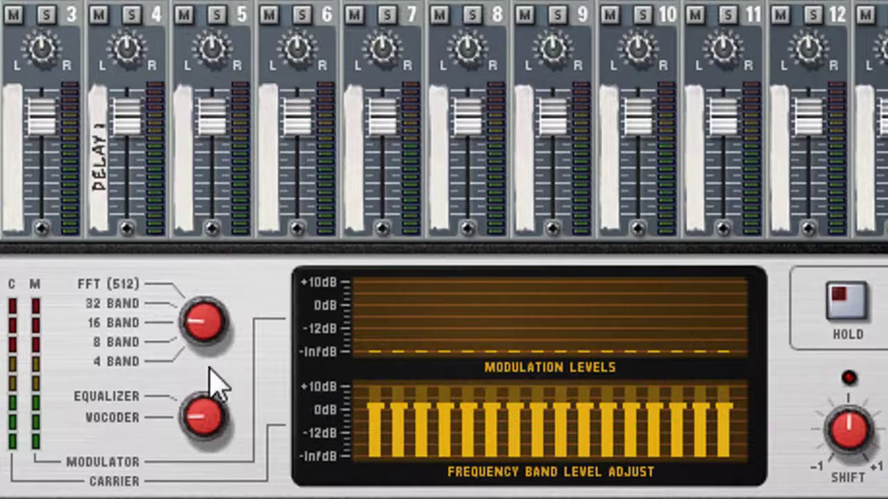
Switch the BV512 to equalizer mode with 32 bands and pull bands 17–32 to -Inf dB
click(123, 394)
click(176, 400)
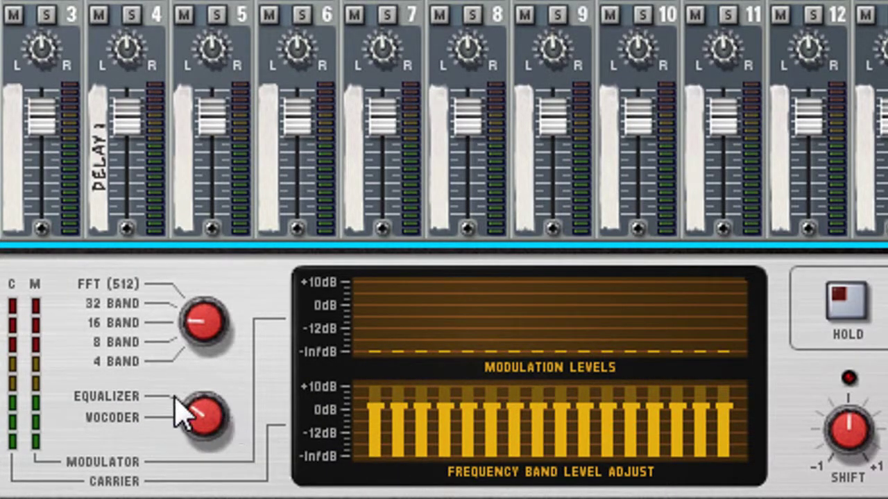
drag(194, 305, 198, 280)
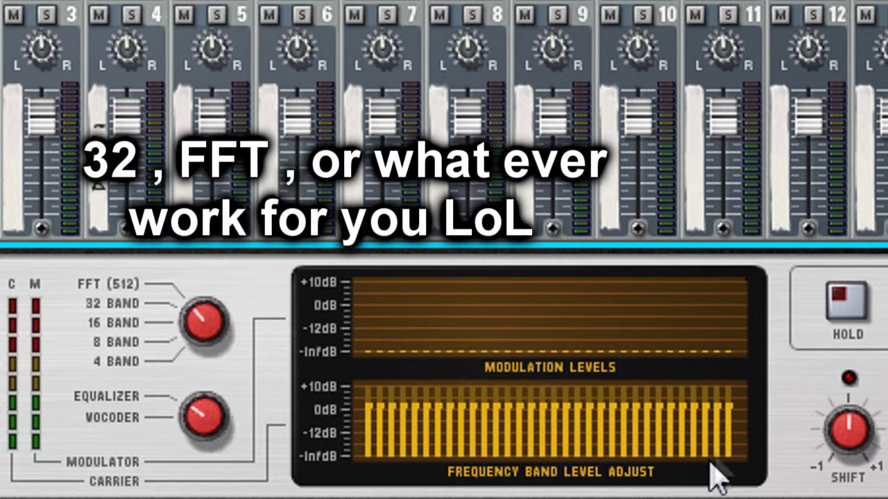
mouse_move(715, 475)
mouse_down()
mouse_move(581, 471)
mouse_move(564, 486)
mouse_up()
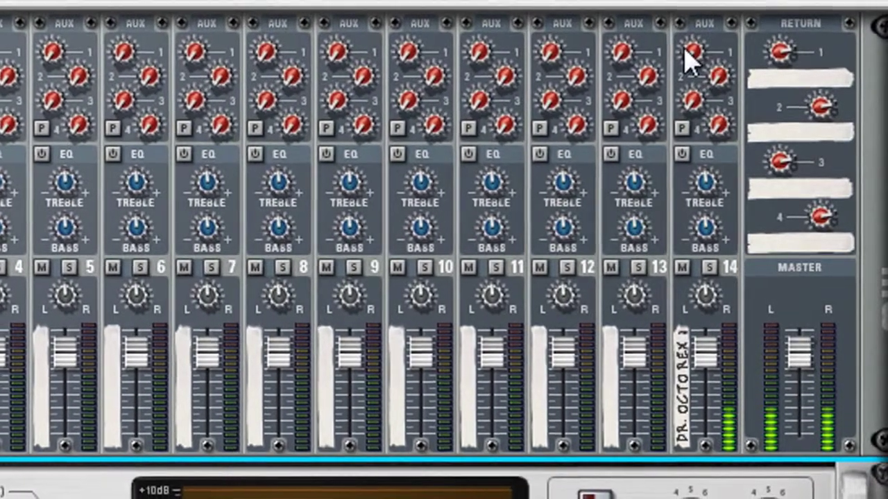
Send channel 14 to aux 4 pre-fader at 113 and pull its fader down to zero
mouse_move(688, 49)
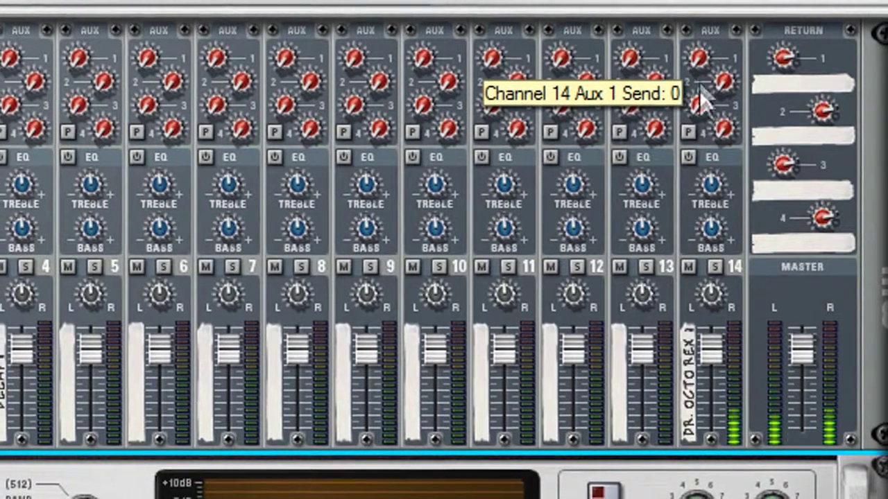
mouse_move(721, 127)
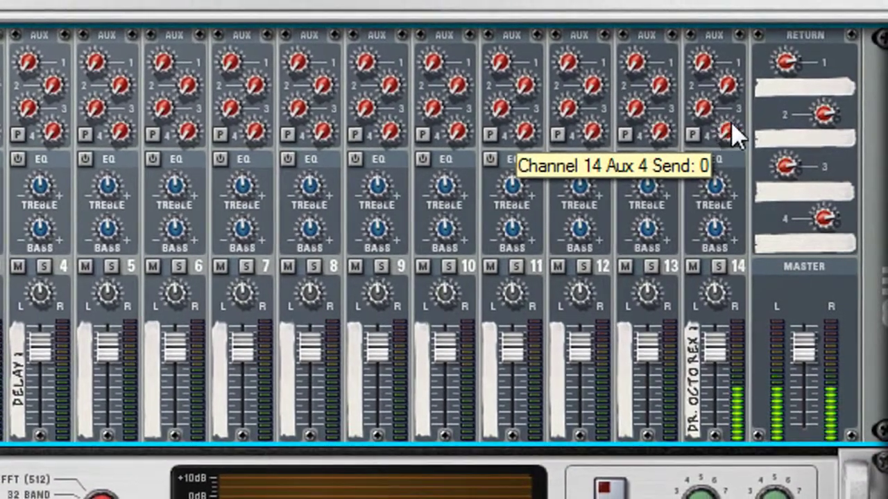
drag(722, 128, 744, 48)
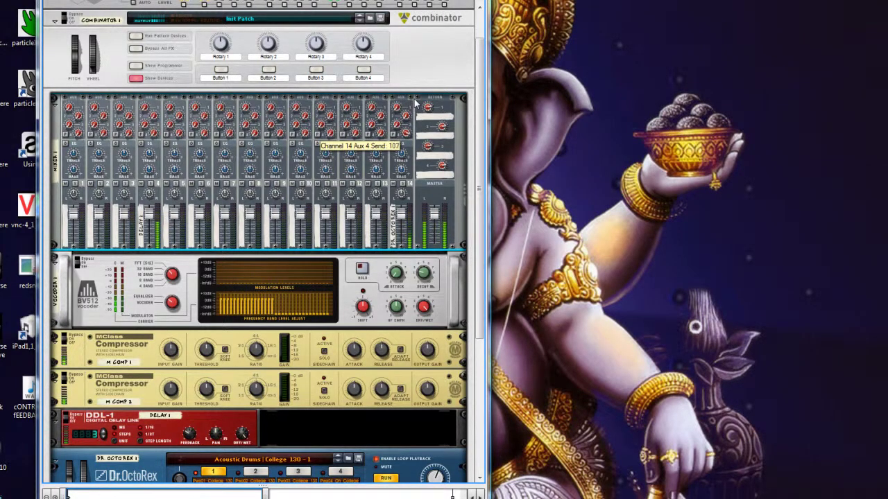
drag(416, 104, 417, 102)
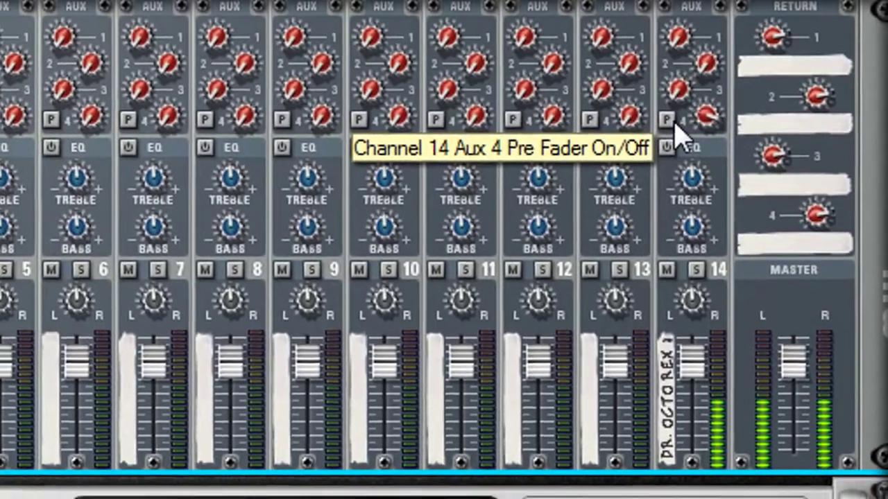
click(666, 120)
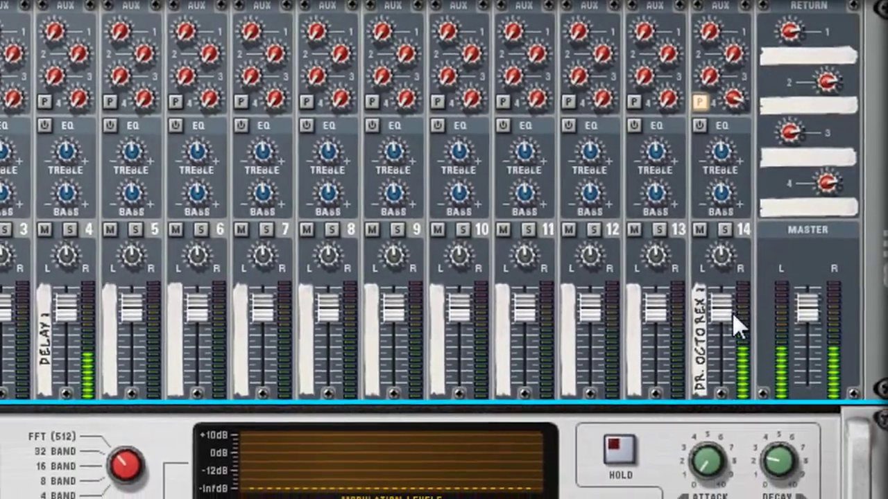
drag(736, 321, 718, 396)
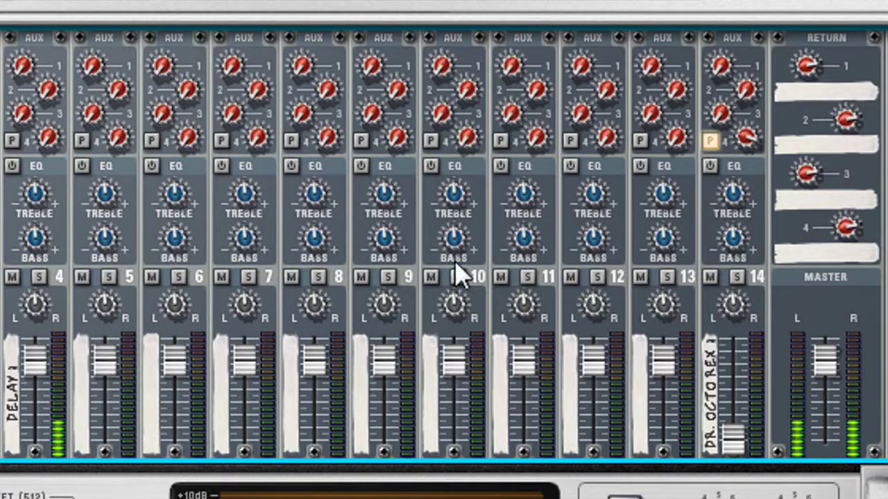
click(710, 141)
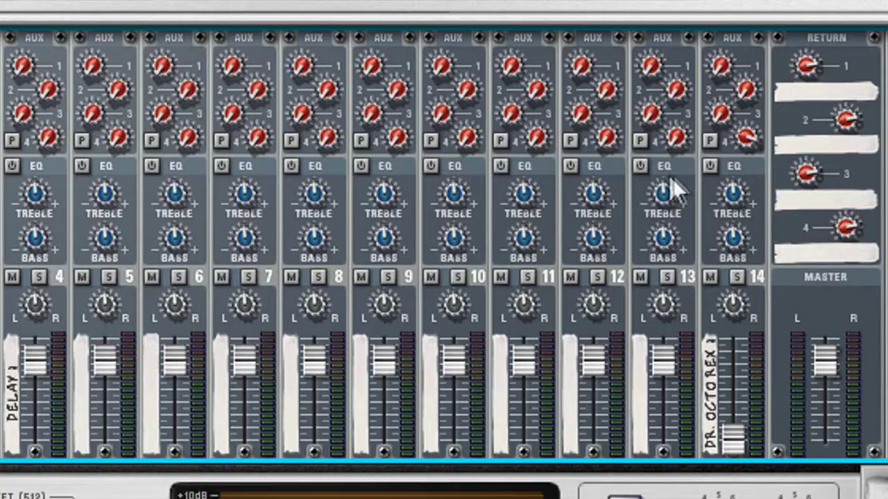
click(710, 141)
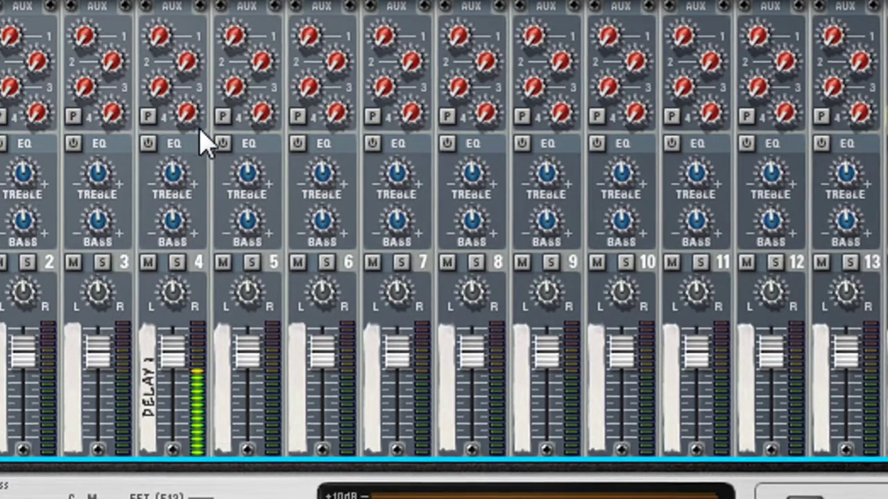
Turn up the aux 4 send on delay channel 4
mouse_move(189, 116)
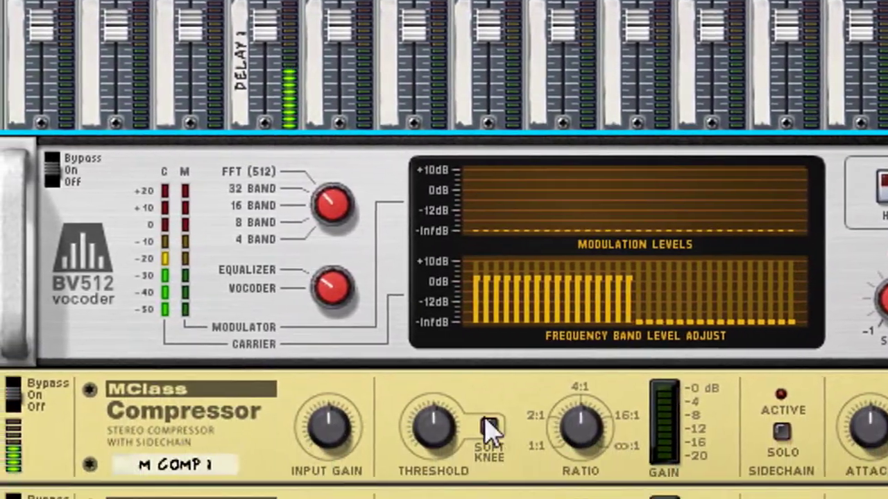
mouse_move(436, 423)
mouse_down()
mouse_move(440, 441)
mouse_move(437, 430)
mouse_up()
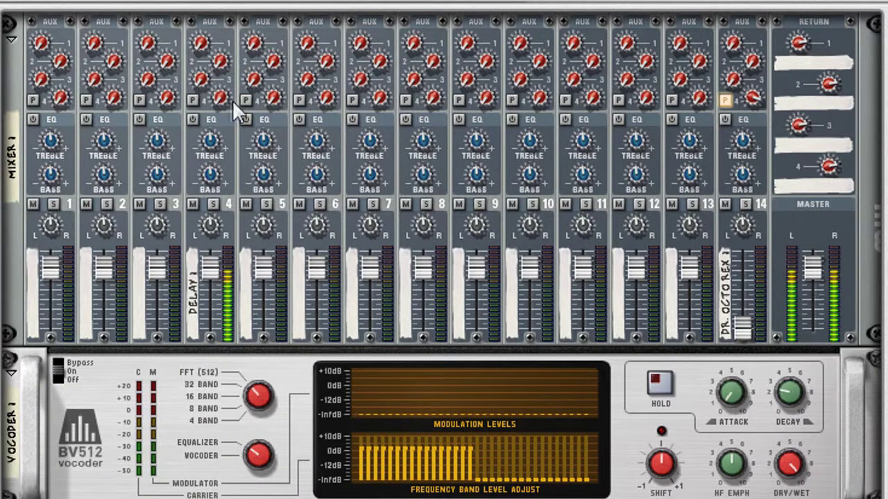
drag(223, 88, 260, 48)
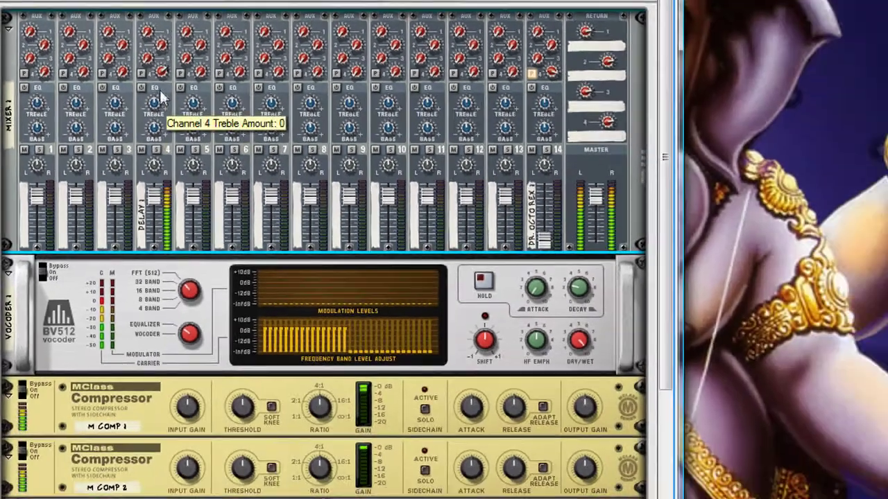
drag(220, 120, 218, 126)
Lower M Comp 1's threshold to about -29 dB and M Comp 2's to about -31.5 dB
drag(159, 92, 168, 151)
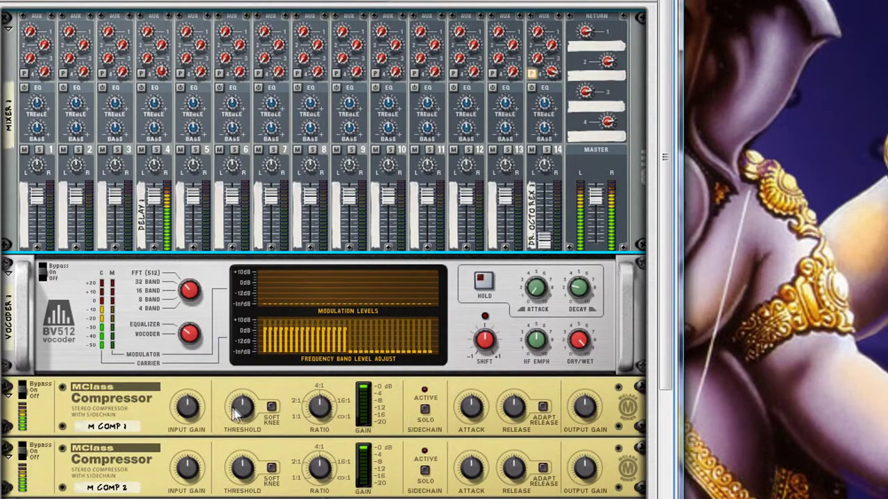
drag(253, 410, 251, 417)
drag(251, 477, 250, 478)
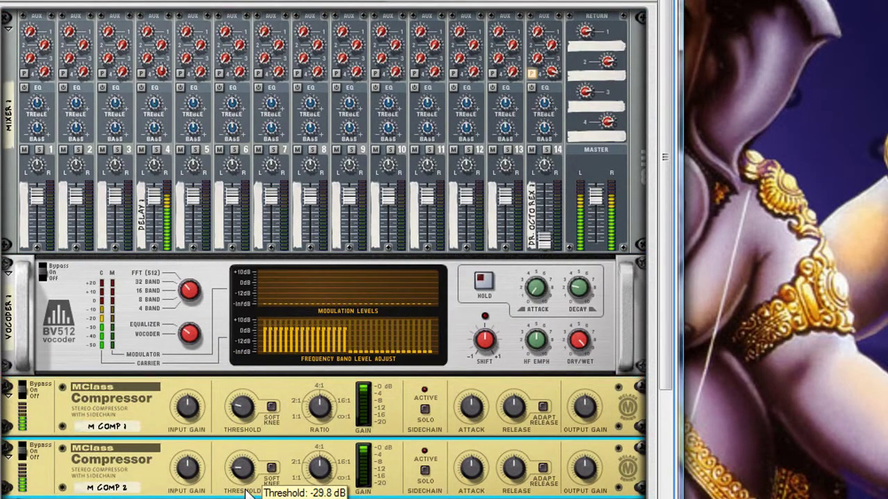
click(250, 417)
drag(242, 409, 243, 414)
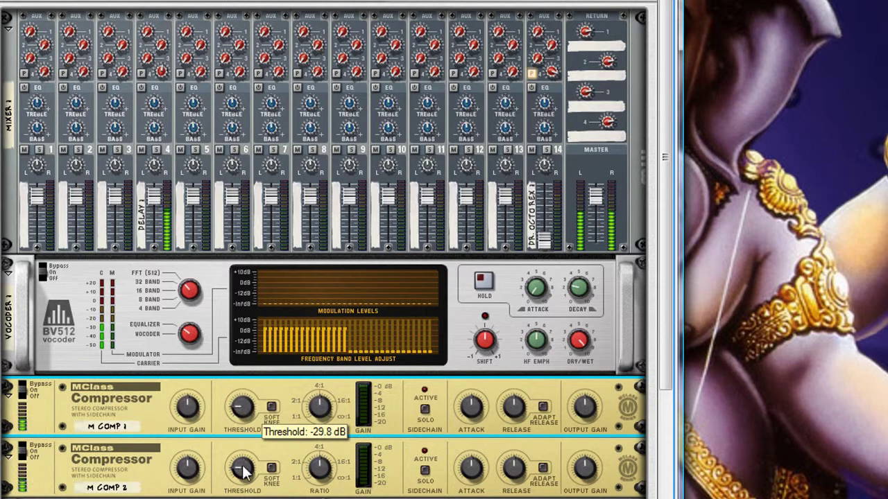
drag(237, 463, 236, 474)
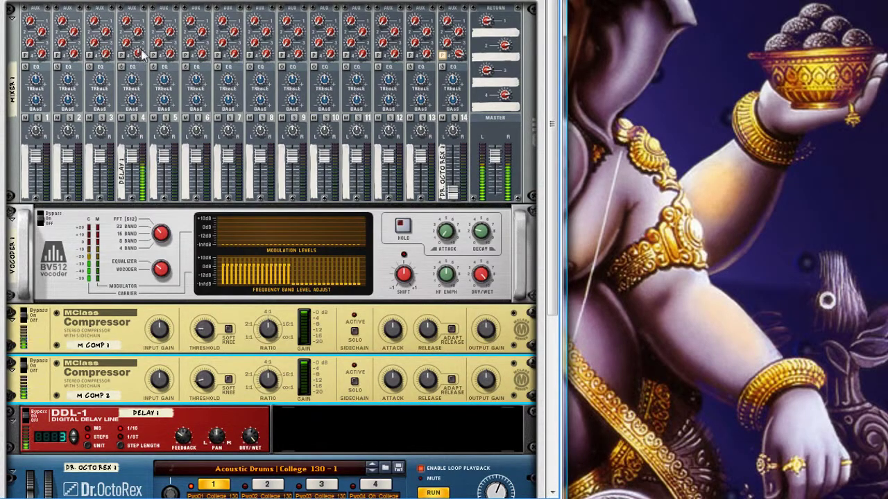
click(139, 48)
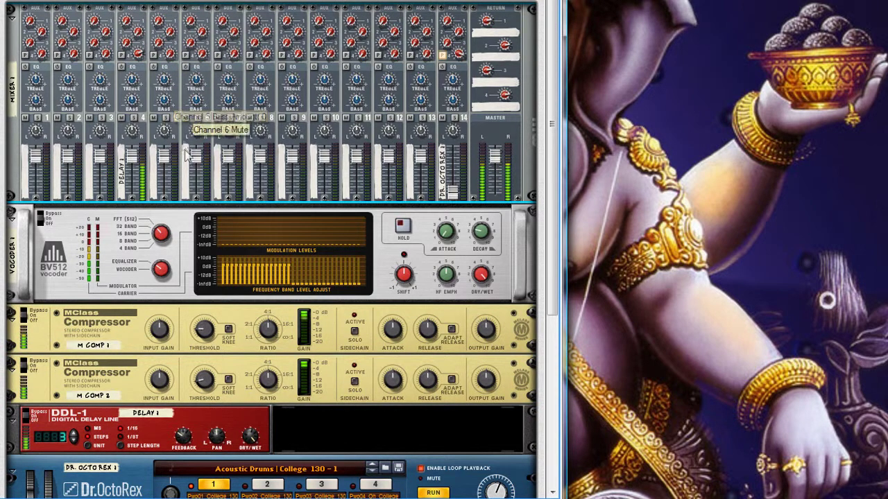
scroll(208, 297, down, 2)
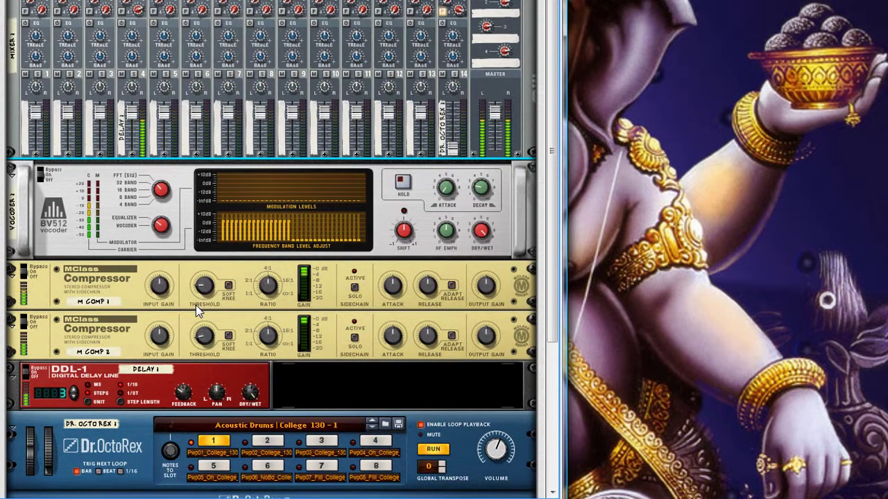
Set channel 14's level to 101 and channel 4's to 70, then flip the rack to its cables
click(179, 393)
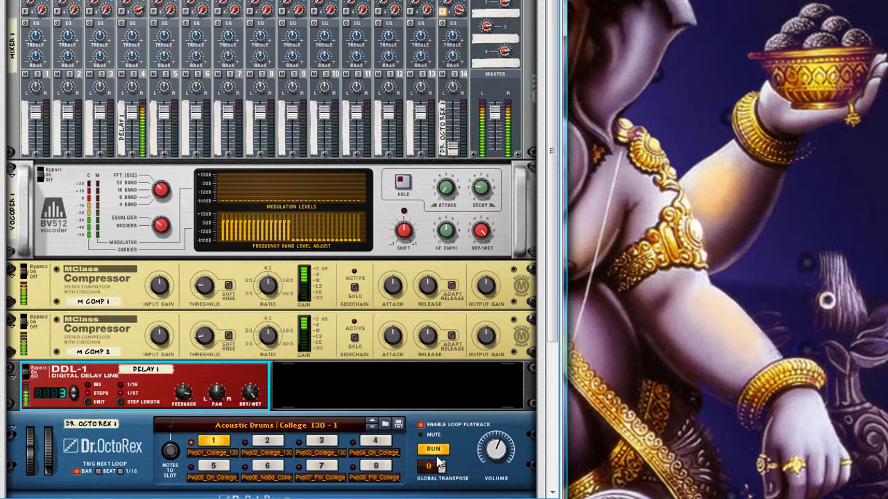
drag(453, 147, 469, 108)
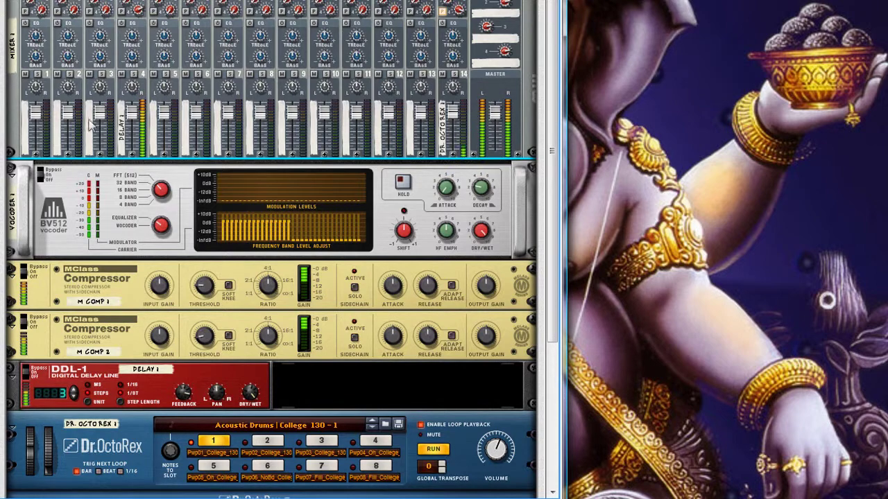
drag(138, 119, 141, 129)
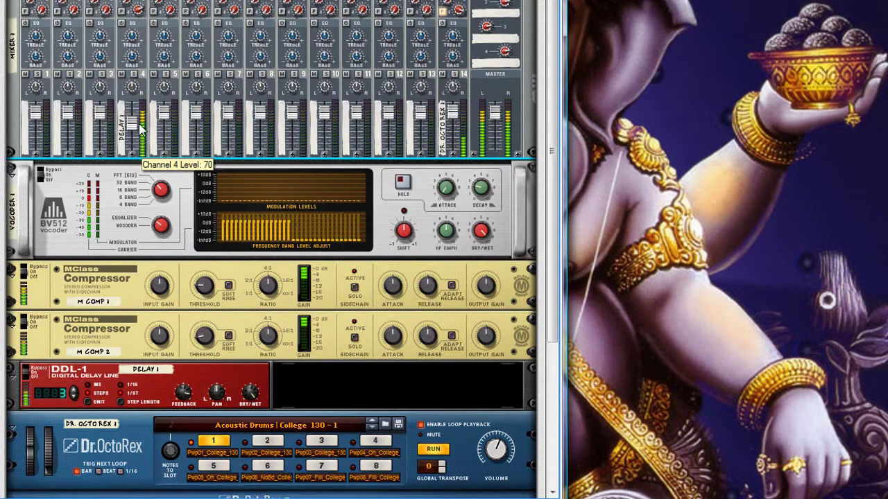
click(125, 392)
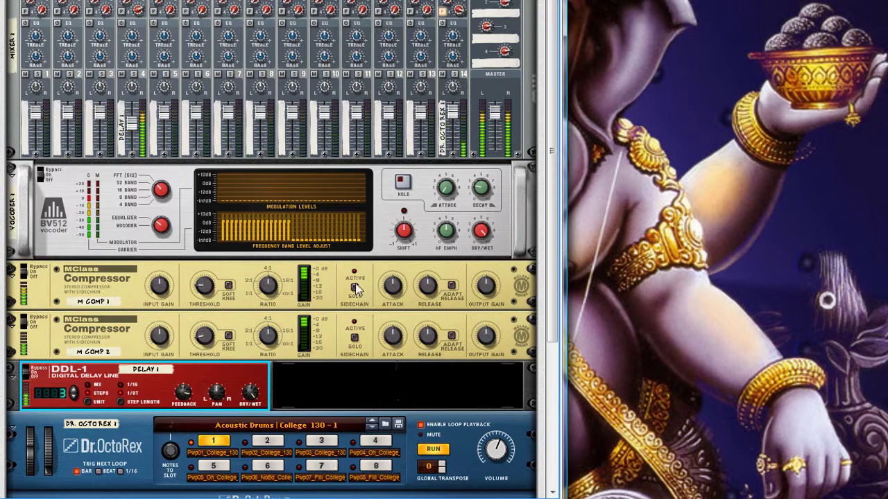
key(Tab)
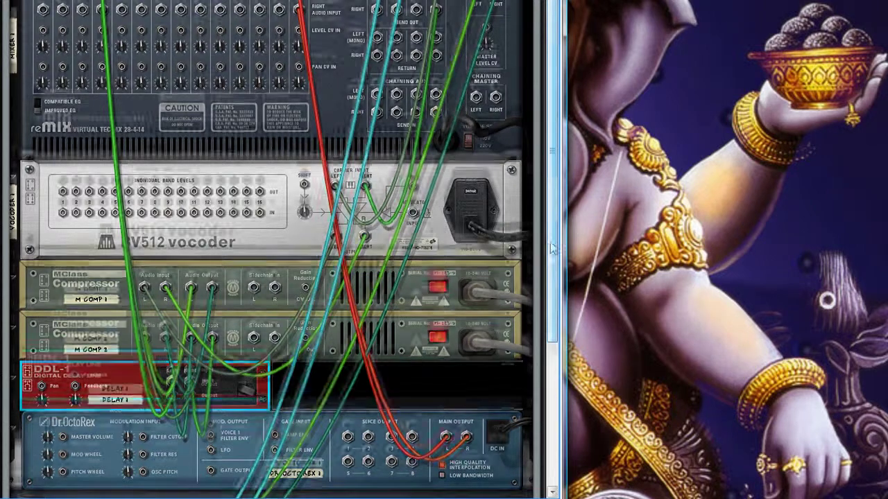
Scroll down the rack back to the Spider Audio splitter and back up to check the cabling
scroll(546, 236, down, 3)
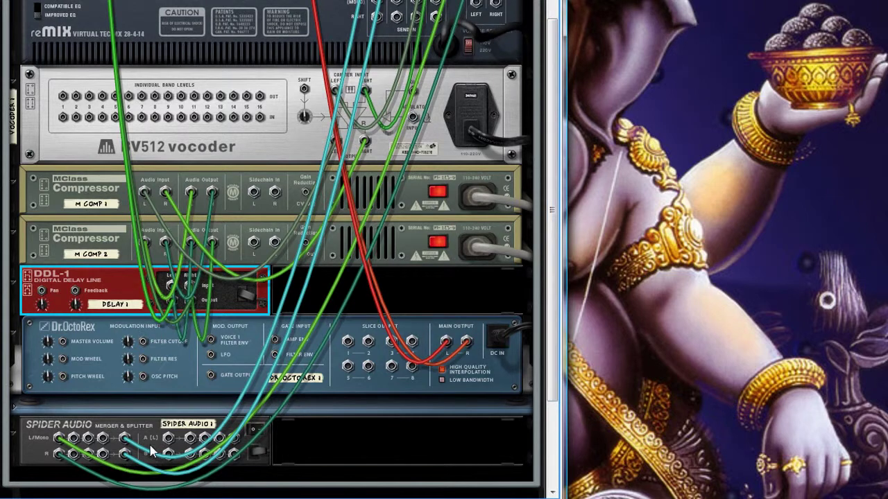
scroll(547, 278, up, 3)
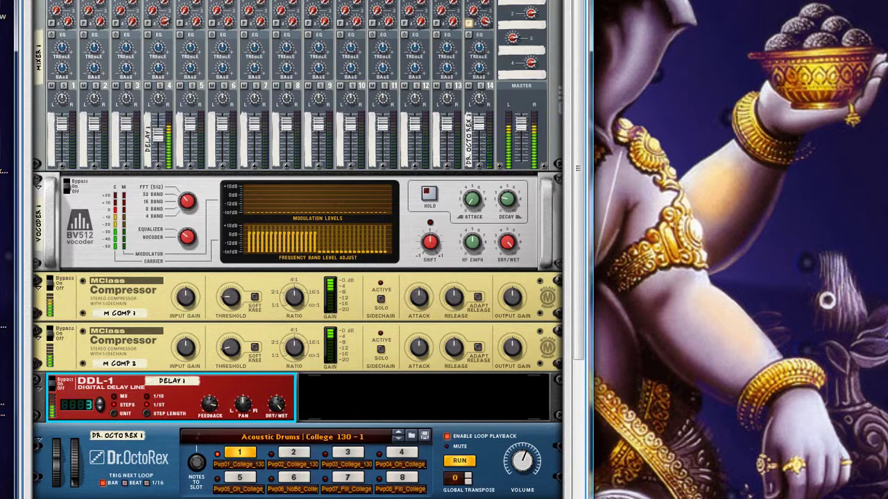
Turn the BV512 Shift knob down toward -24 and redraw the band levels with the lower bands raised
drag(431, 243, 360, 227)
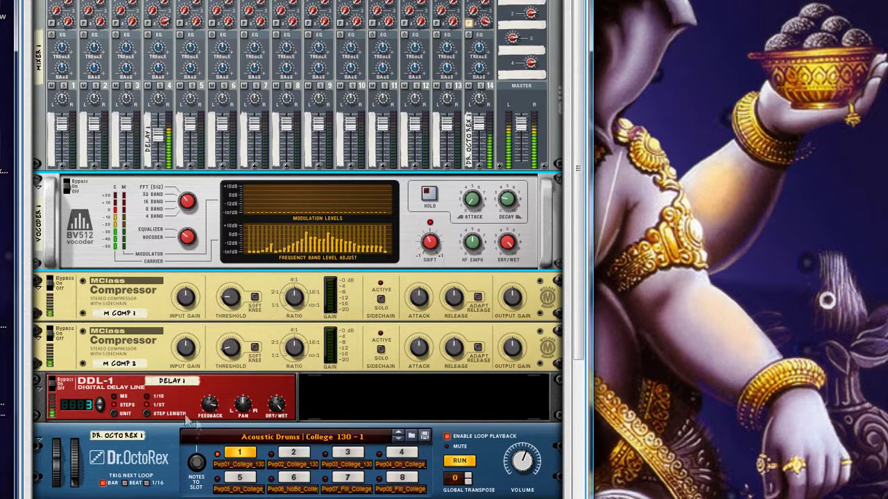
click(211, 419)
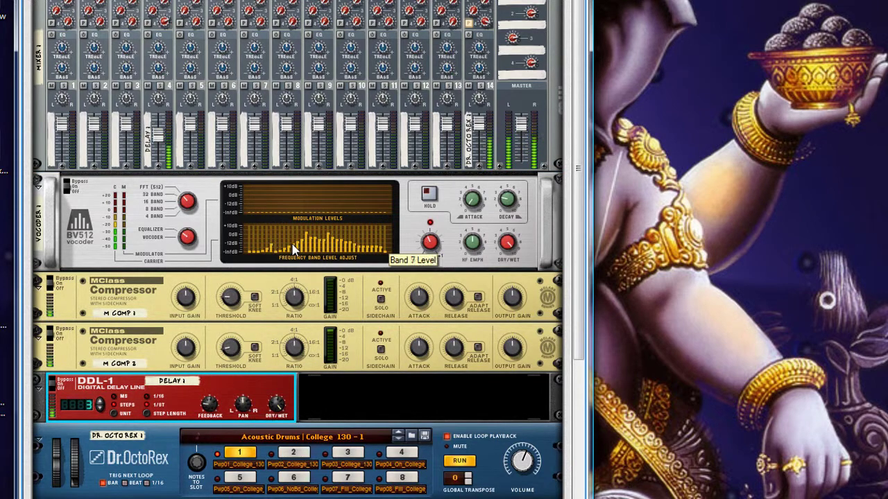
mouse_move(295, 249)
mouse_down()
mouse_move(263, 251)
mouse_move(246, 238)
mouse_move(301, 244)
mouse_move(268, 242)
mouse_up()
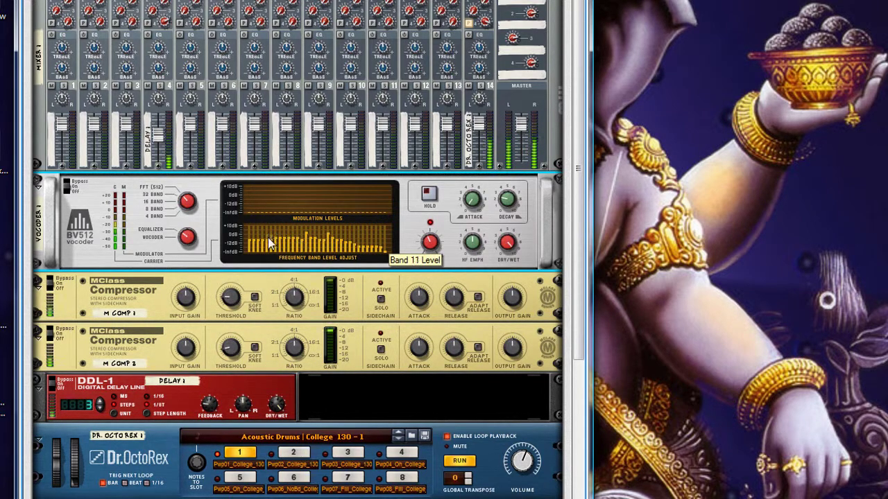